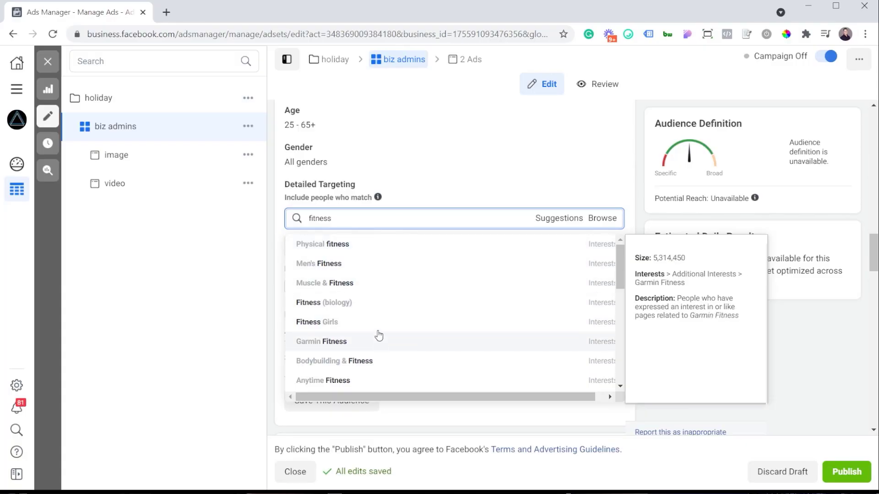
pyautogui.scroll(-3, 378, 306)
pyautogui.scroll(-3, 378, 306)
pyautogui.scroll(-1, 412, 330)
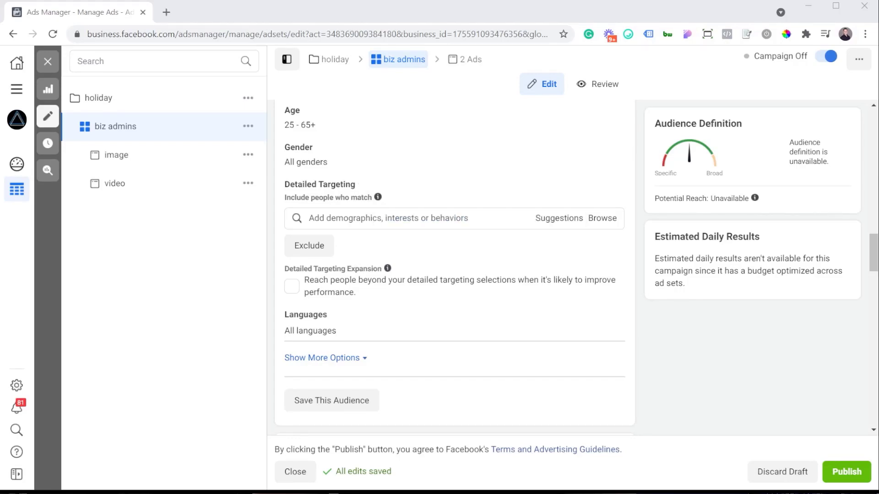
# Search Ads Manager's Detailed Targeting for 'fitness' and select the keyword
pyautogui.click(365, 217)
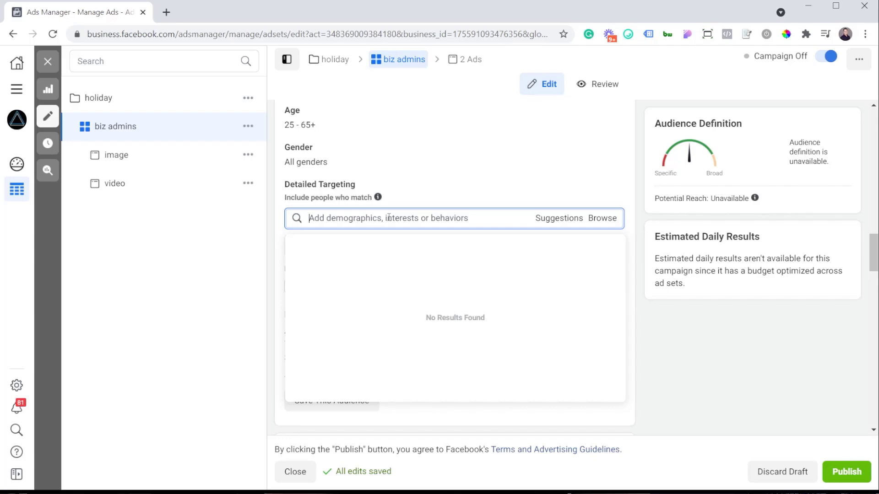
pyautogui.write('fitness')
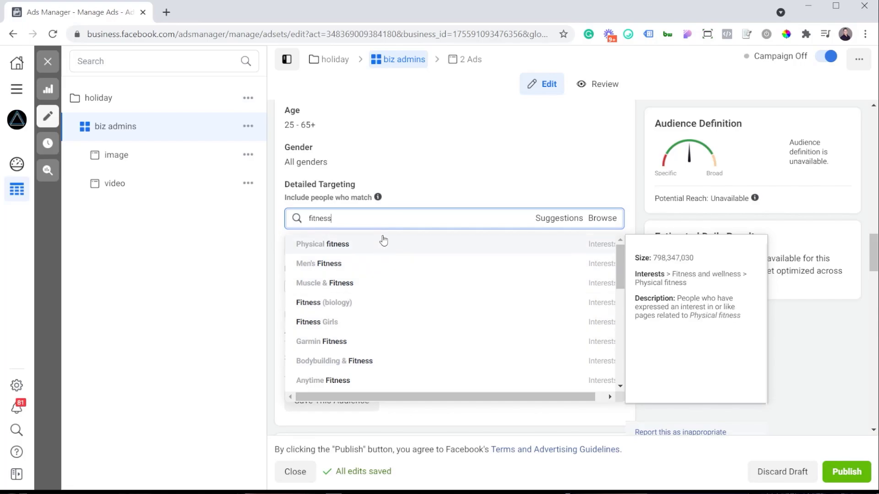
pyautogui.scroll(-2, 378, 306)
pyautogui.scroll(-2, 377, 306)
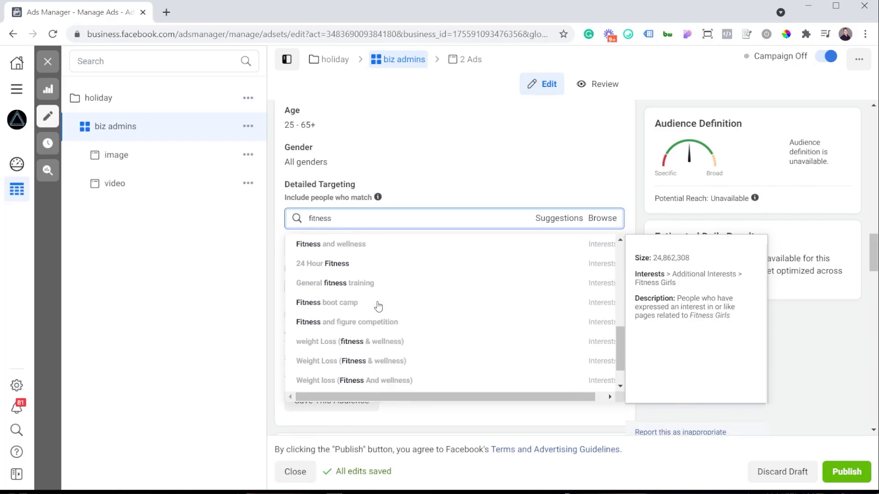
pyautogui.scroll(-1, 378, 306)
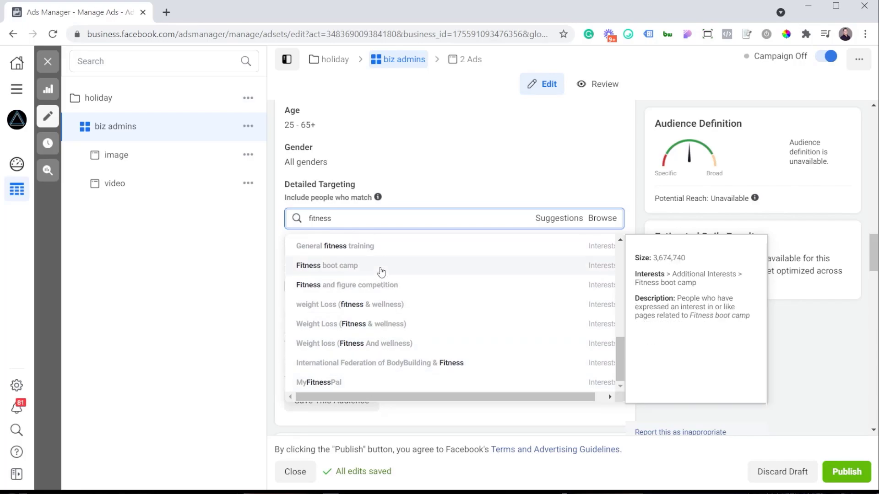
pyautogui.scroll(2, 369, 363)
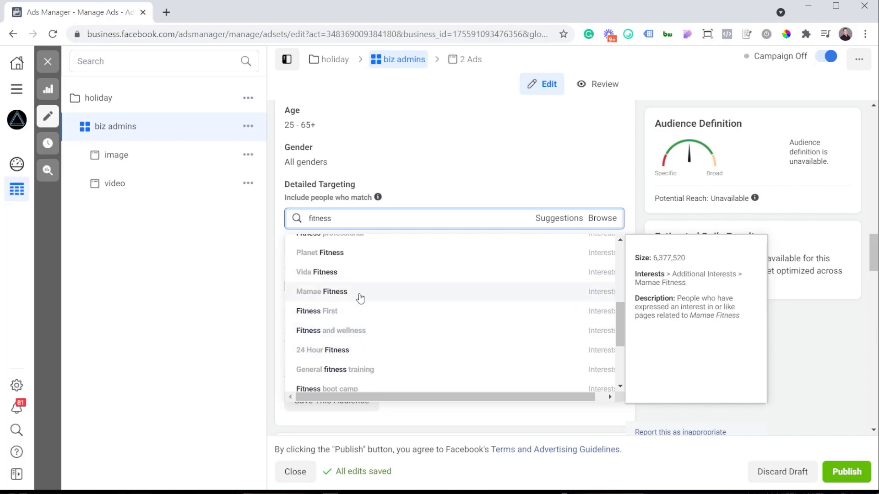
pyautogui.scroll(2, 370, 354)
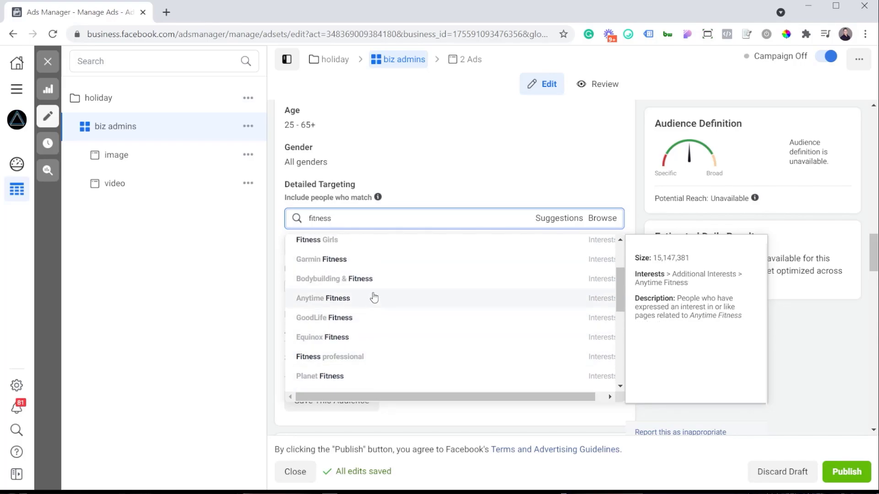
pyautogui.scroll(2, 379, 253)
pyautogui.scroll(1, 383, 273)
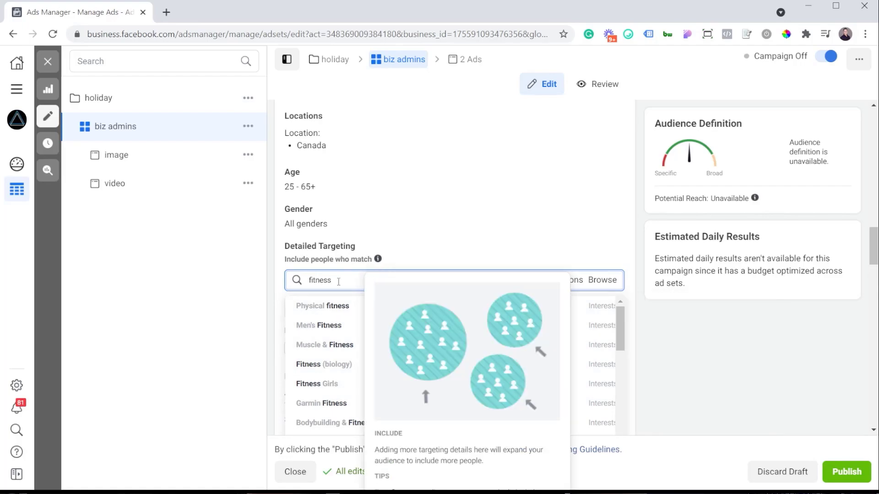
pyautogui.moveTo(332, 281); pyautogui.dragTo(313, 282)
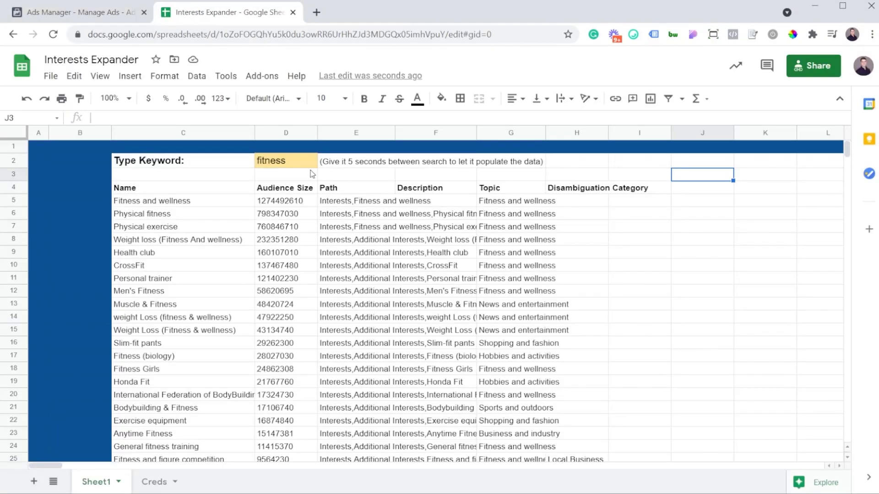
# Check keyword cell D2 against the Ads Manager targeting page, then return to the spreadsheet
pyautogui.click(292, 165)
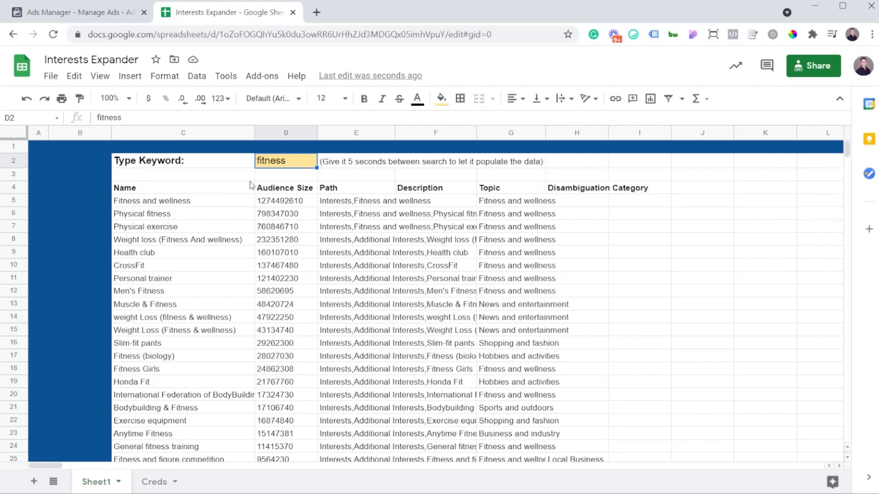
pyautogui.scroll(-1, 144, 199)
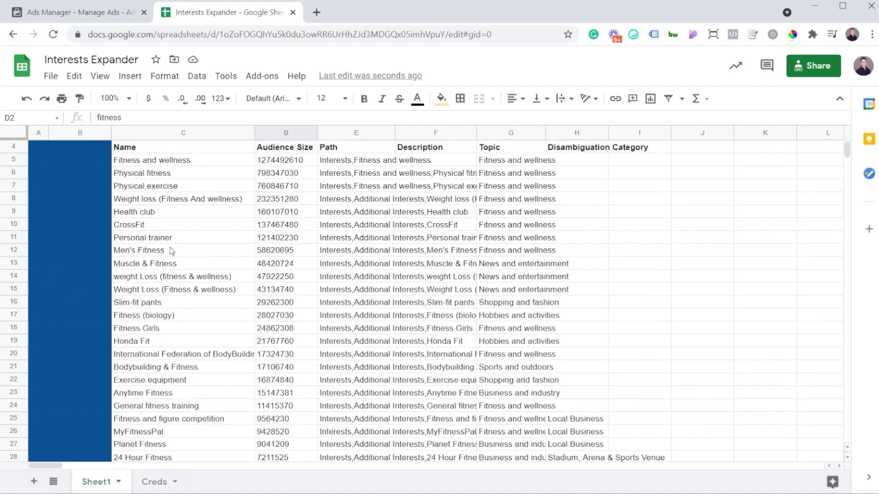
pyautogui.scroll(1, 187, 284)
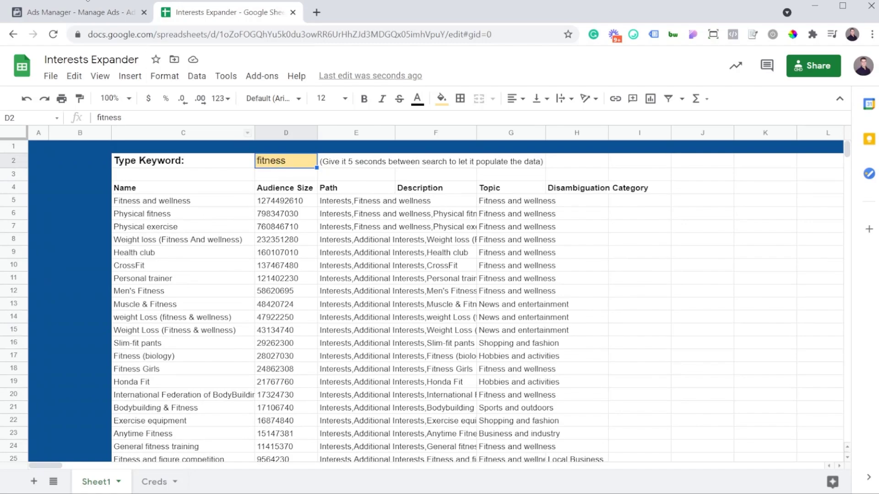
pyautogui.click(111, 14)
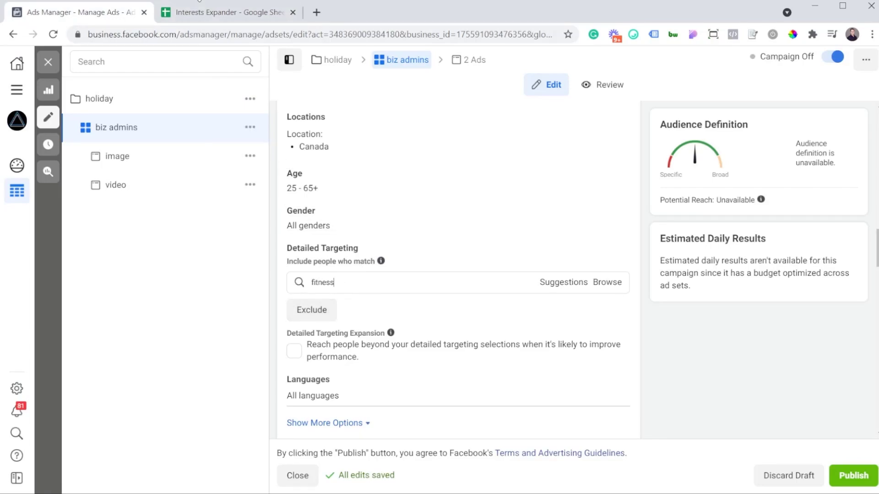
pyautogui.click(203, 13)
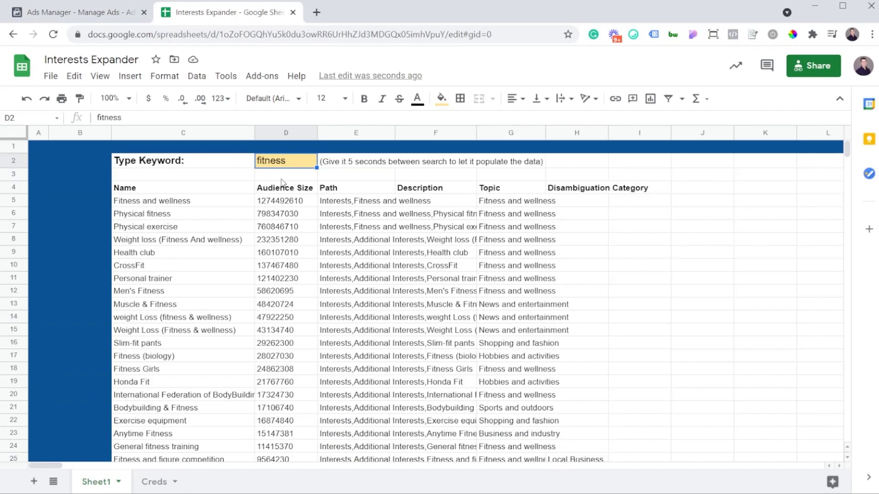
pyautogui.scroll(-1, 192, 232)
pyautogui.scroll(-3, 192, 232)
pyautogui.scroll(-1, 190, 234)
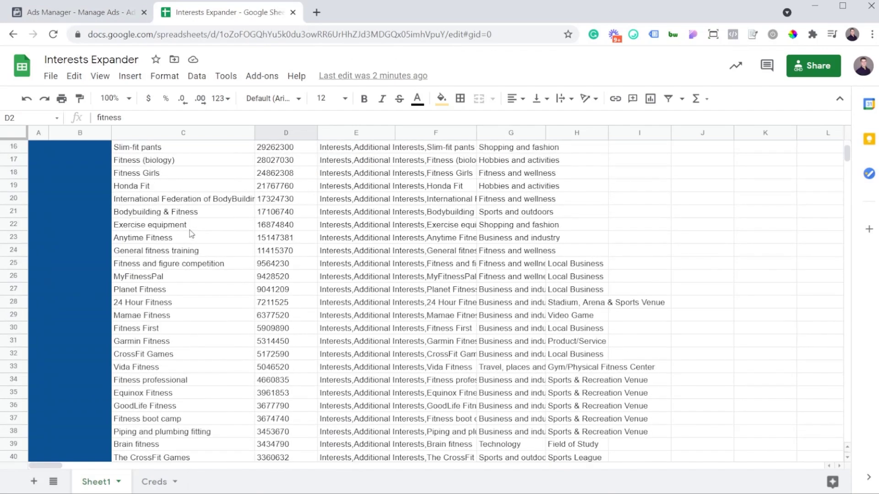
pyautogui.scroll(-2, 190, 233)
pyautogui.scroll(-3, 191, 234)
pyautogui.scroll(-4, 190, 233)
pyautogui.scroll(-3, 190, 234)
pyautogui.scroll(-9, 191, 234)
pyautogui.scroll(-7, 191, 234)
pyautogui.scroll(-5, 191, 233)
pyautogui.scroll(-6, 191, 233)
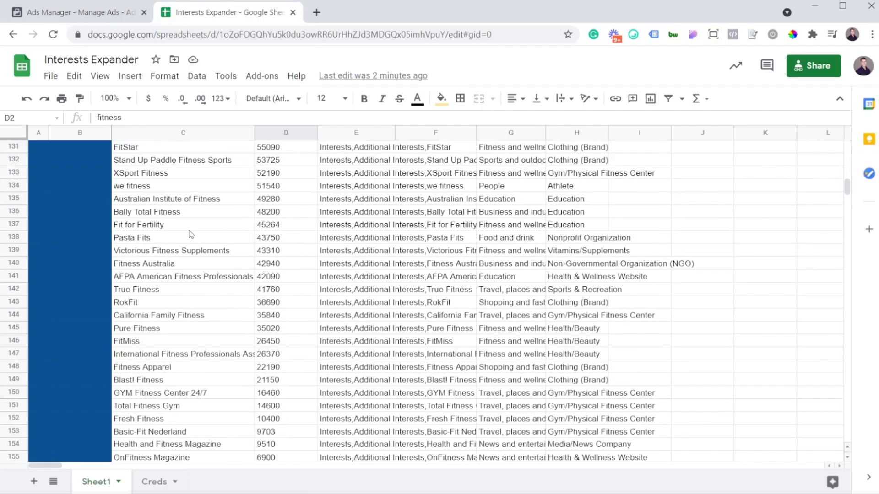
pyautogui.scroll(-7, 191, 234)
pyautogui.scroll(-7, 191, 235)
pyautogui.scroll(-3, 191, 234)
pyautogui.scroll(-3, 190, 234)
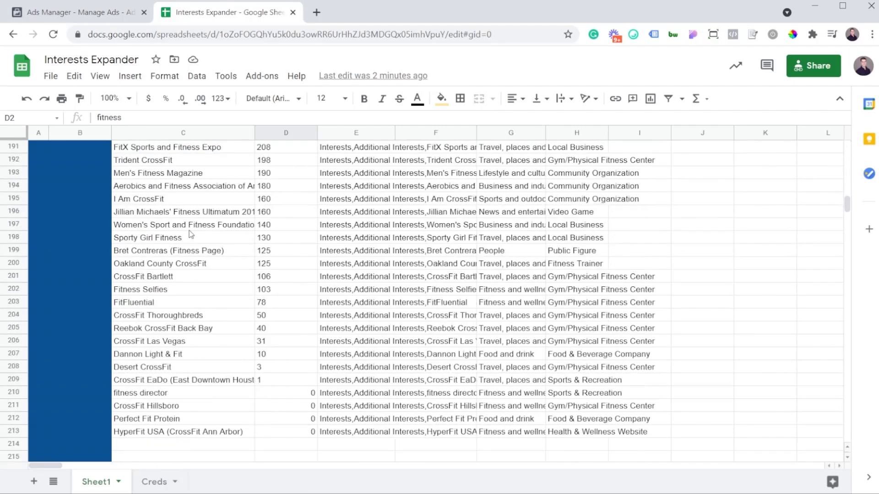
pyautogui.scroll(-2, 191, 234)
pyautogui.scroll(2, 271, 385)
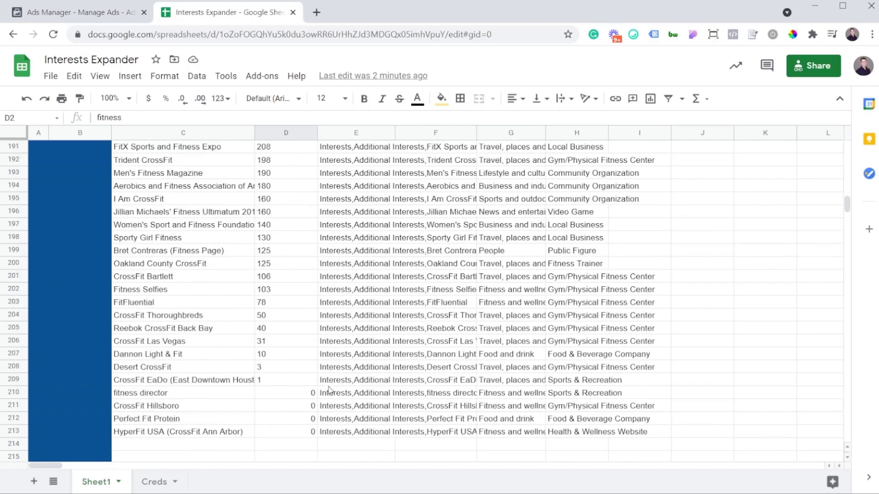
pyautogui.scroll(10, 330, 390)
pyautogui.scroll(10, 330, 386)
pyautogui.scroll(10, 330, 383)
pyautogui.scroll(9, 330, 379)
pyautogui.scroll(7, 330, 380)
pyautogui.scroll(11, 330, 380)
pyautogui.scroll(5, 330, 379)
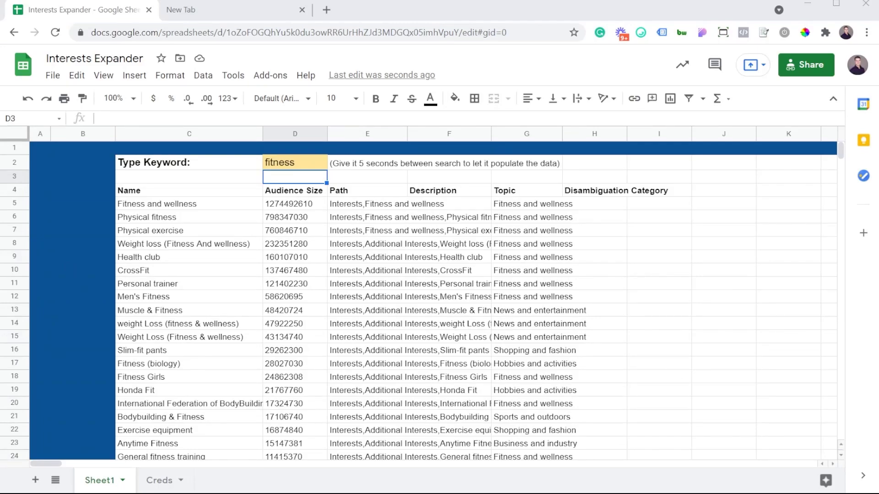
# Search 'facebook developer' and go to My Apps on Facebook for Developers
pyautogui.hotkey('ctrl', 'Tab')
pyautogui.write('faceb')
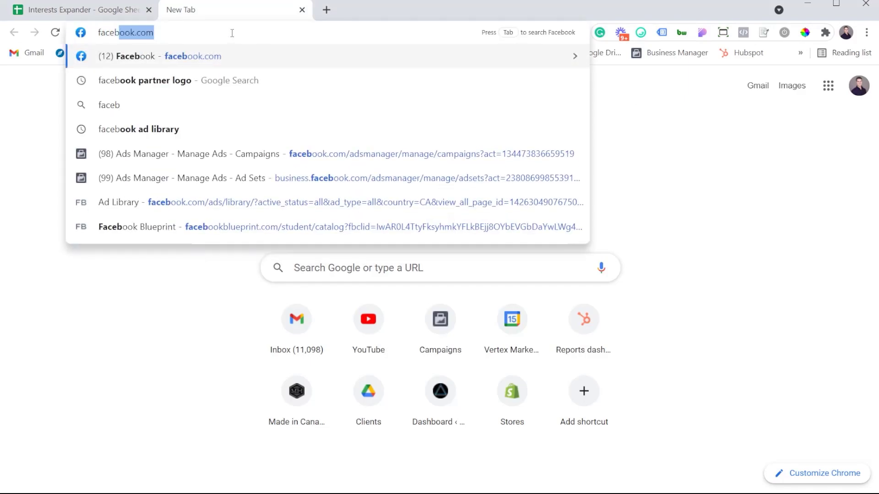
pyautogui.write('ook deve')
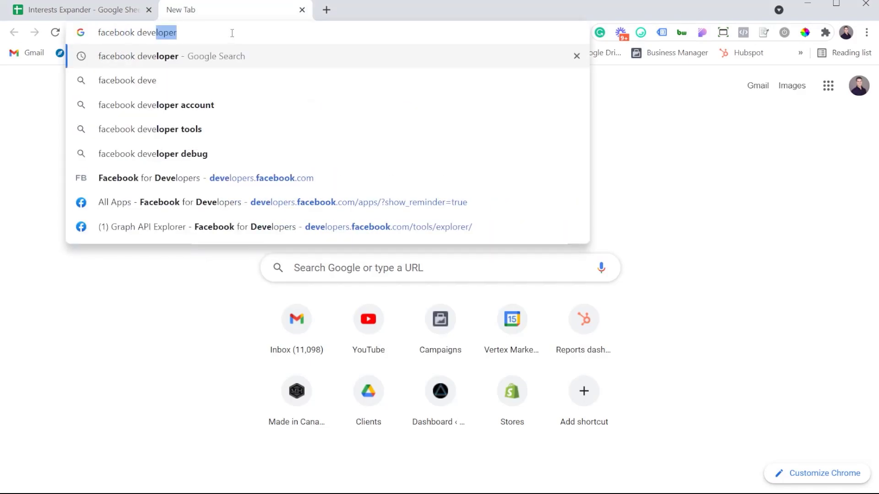
pyautogui.write('l')
pyautogui.press('Return')
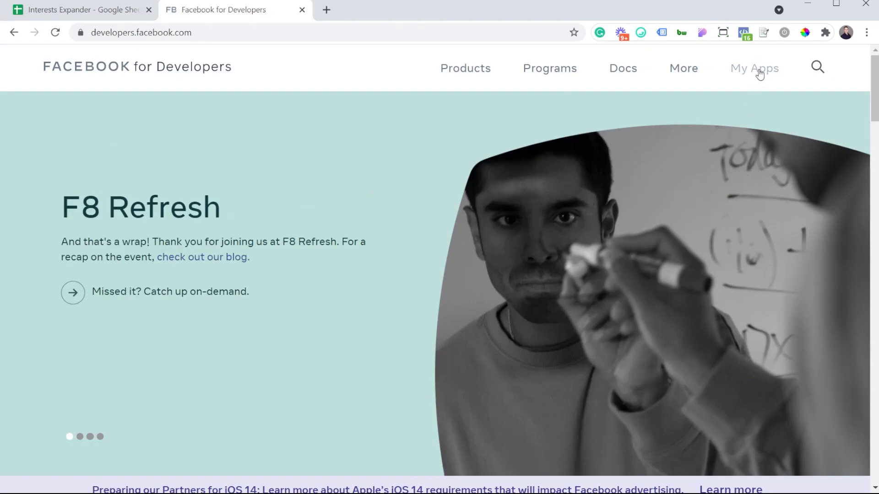
pyautogui.click(759, 72)
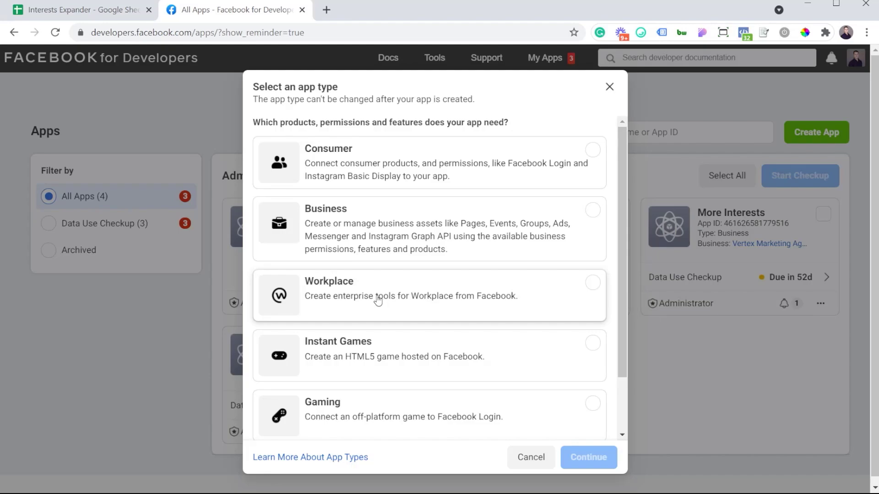
# Choose the Business app type and start the app details with display name Demo
pyautogui.click(482, 237)
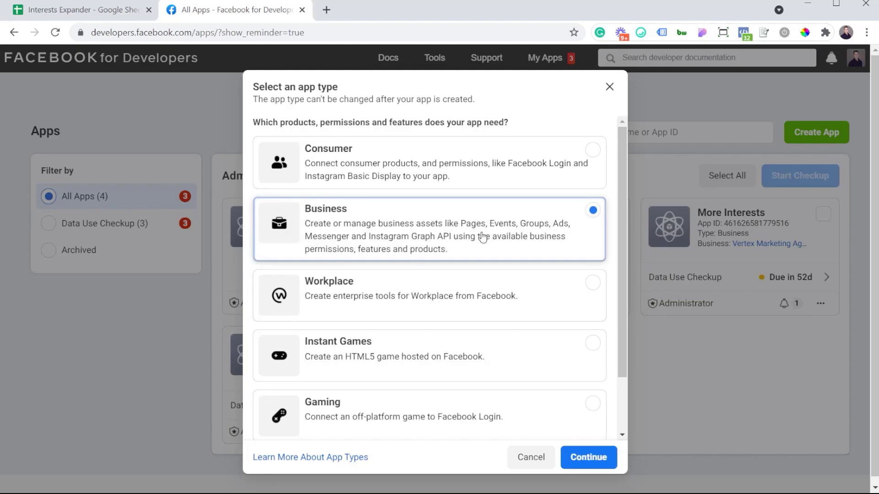
pyautogui.click(588, 457)
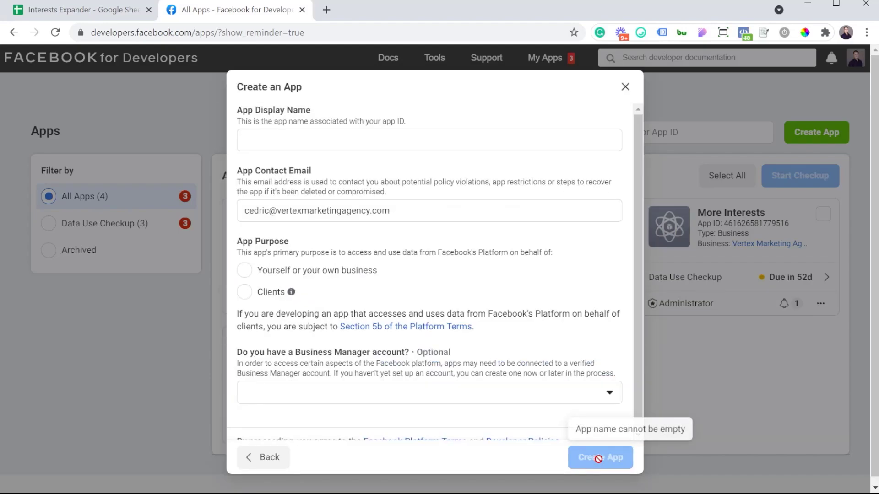
pyautogui.click(346, 145)
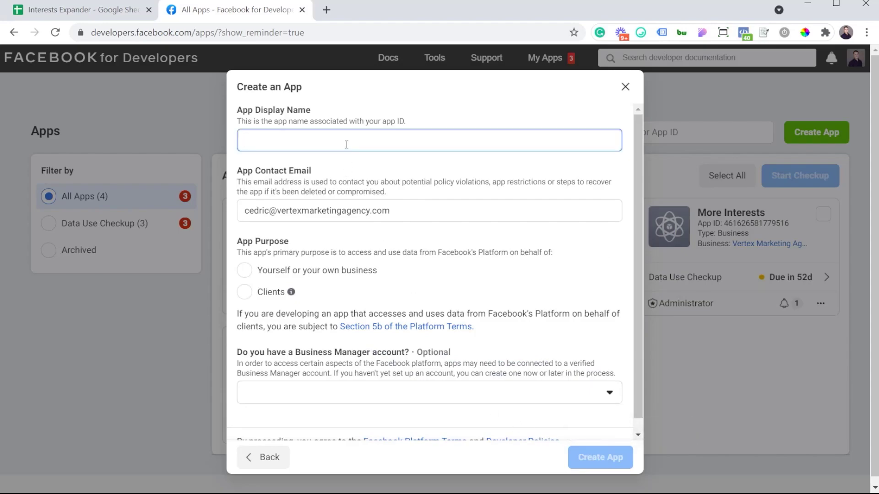
pyautogui.write('Demo')
# Create Demo for your own business under Vertex Marketing Agency, confirming with your password
pyautogui.click(244, 273)
pyautogui.scroll(-1, 247, 278)
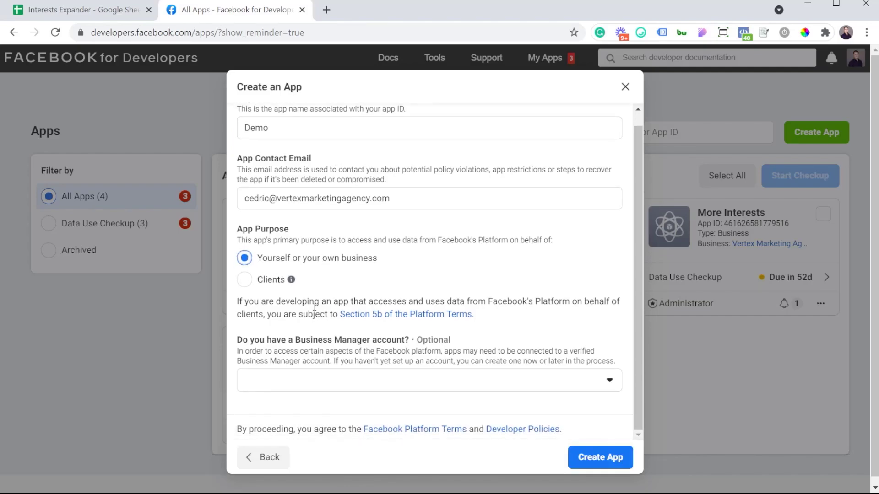
pyautogui.click(350, 387)
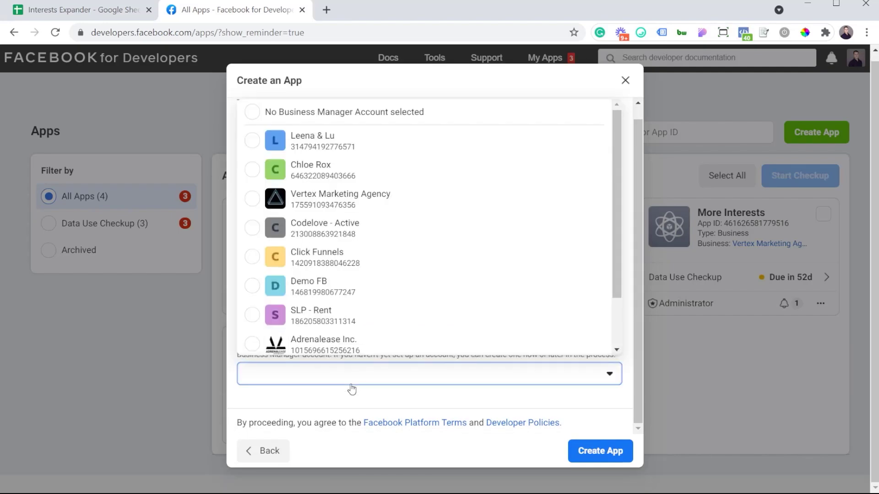
pyautogui.click(332, 206)
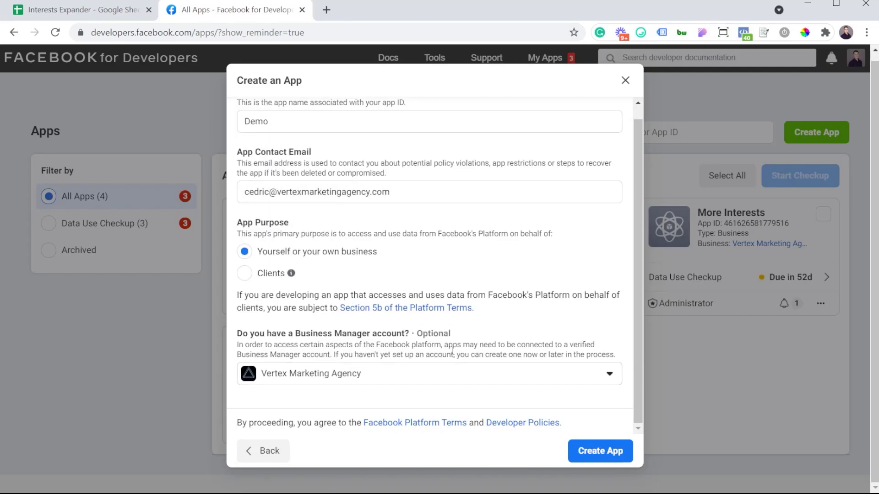
pyautogui.click(620, 460)
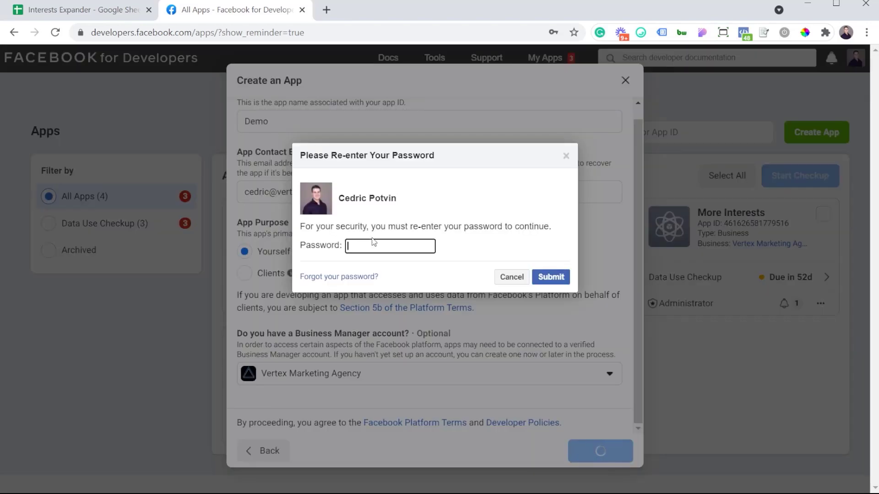
pyautogui.hotkey('ctrl', 'v')
pyautogui.click(550, 277)
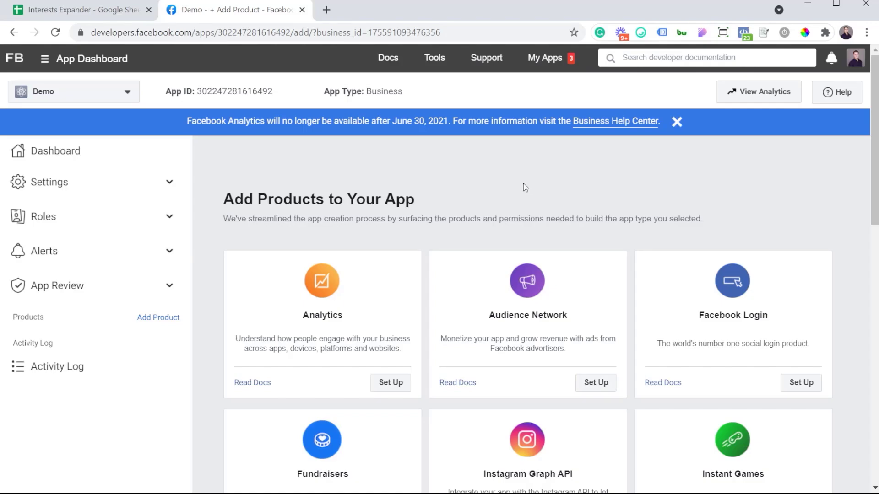
pyautogui.moveTo(434, 57)
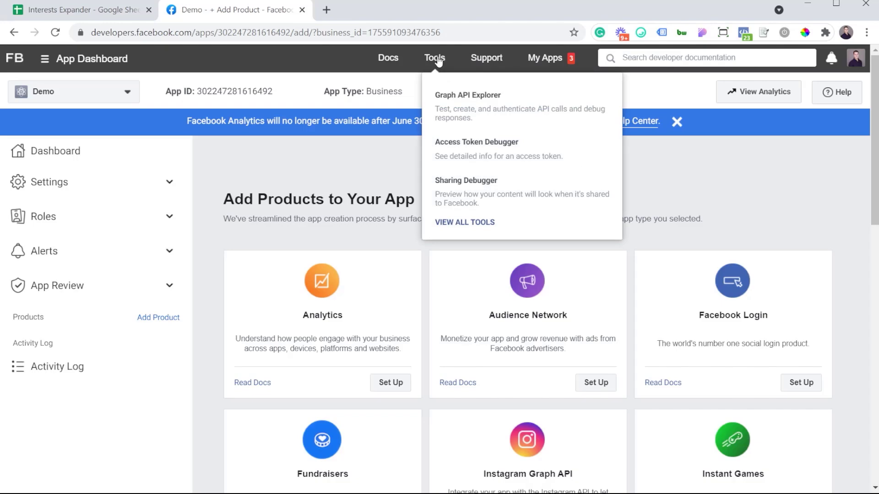
# Switch the Graph API Explorer's Facebook App to Demo
pyautogui.click(457, 98)
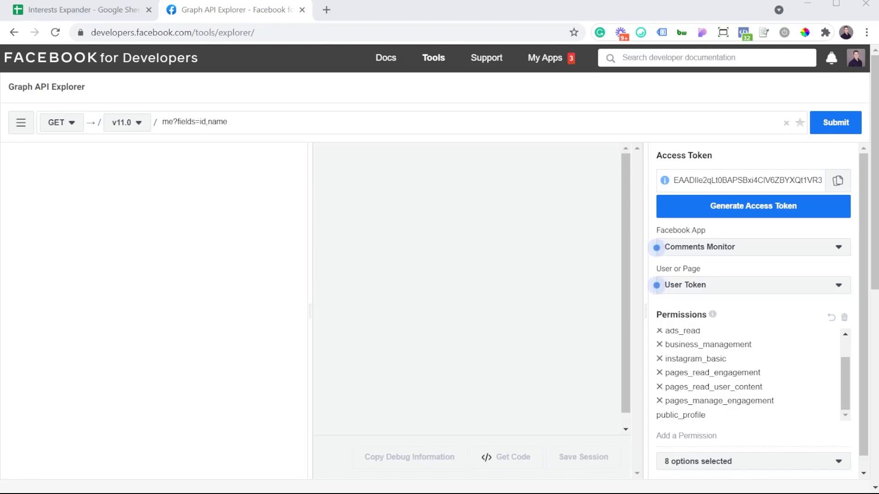
pyautogui.click(779, 251)
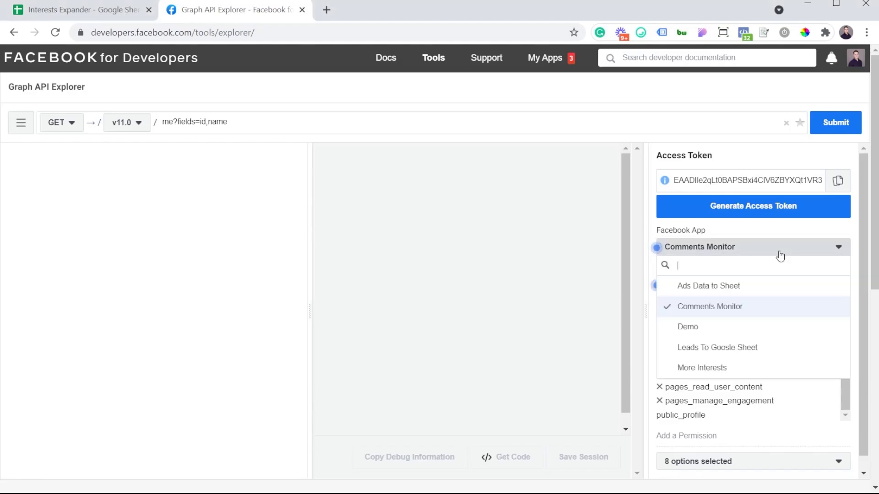
pyautogui.click(688, 327)
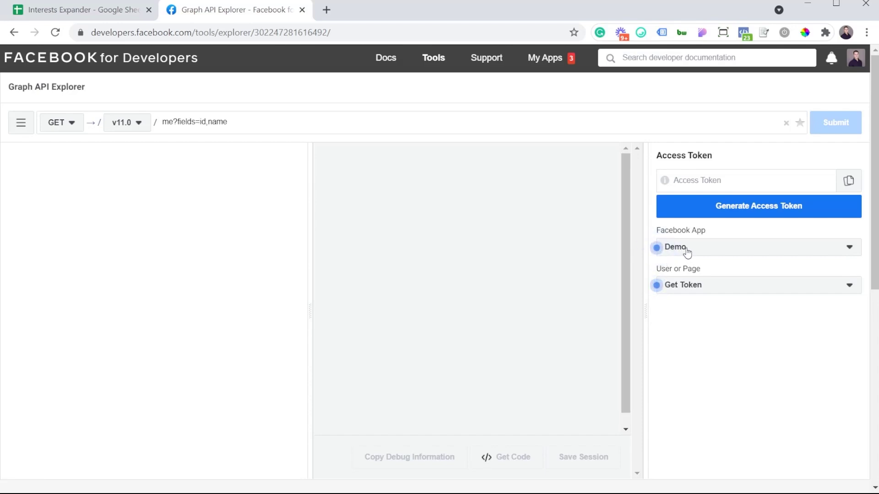
# Generate a public_profile user access token for the Demo app
pyautogui.click(757, 212)
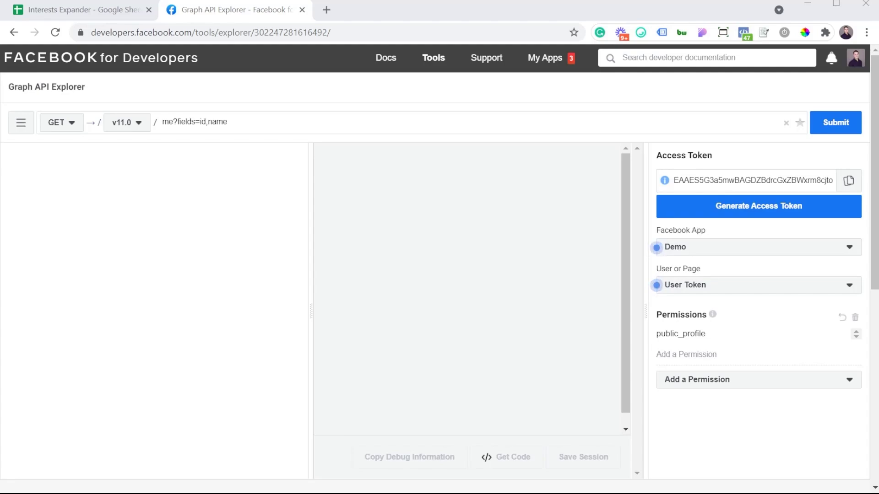
pyautogui.click(62, 123)
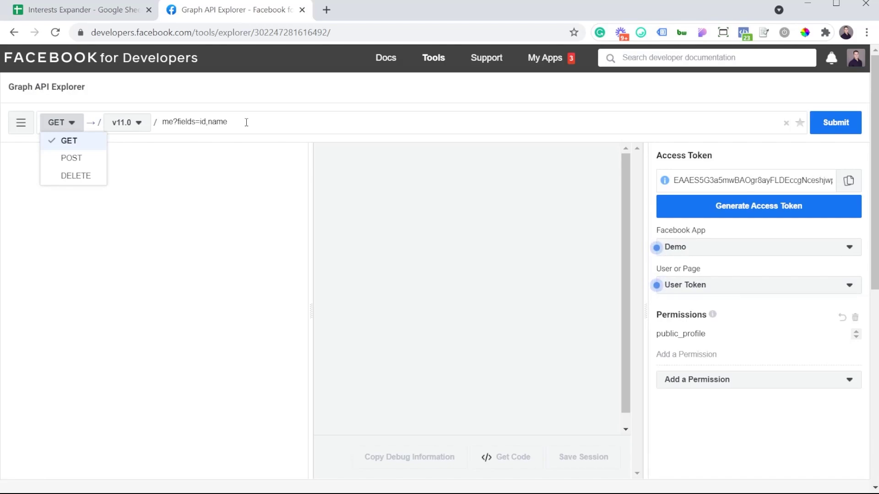
# Trim the query from me?fields=id,name to me? and run it
pyautogui.moveTo(249, 122); pyautogui.dragTo(179, 123)
pyautogui.press('BackSpace')
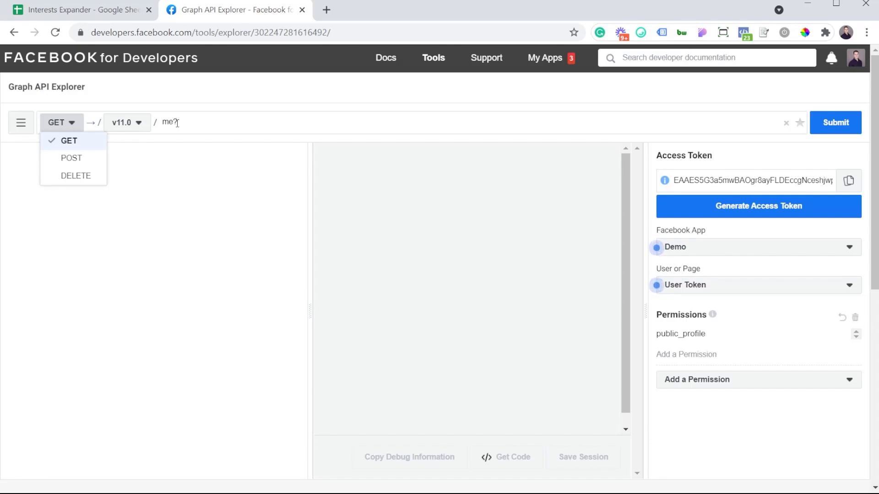
pyautogui.click(830, 131)
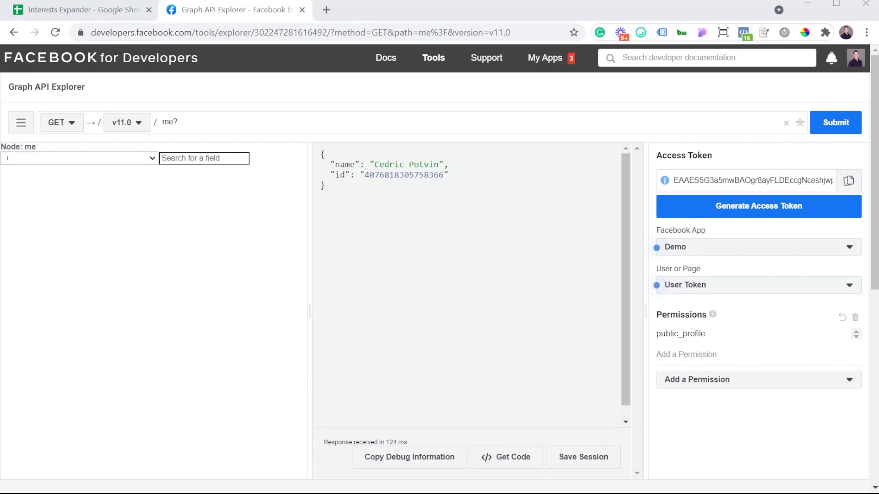
# Replace the query with search?type=adinterest&q=fitness&limit=1000000&locale=en_US and submit it
pyautogui.moveTo(179, 123); pyautogui.dragTo(162, 125)
pyautogui.press('BackSpace')
pyautogui.write('search?type=adinterest&q=fitness&limit=1000000&locale=en_US')
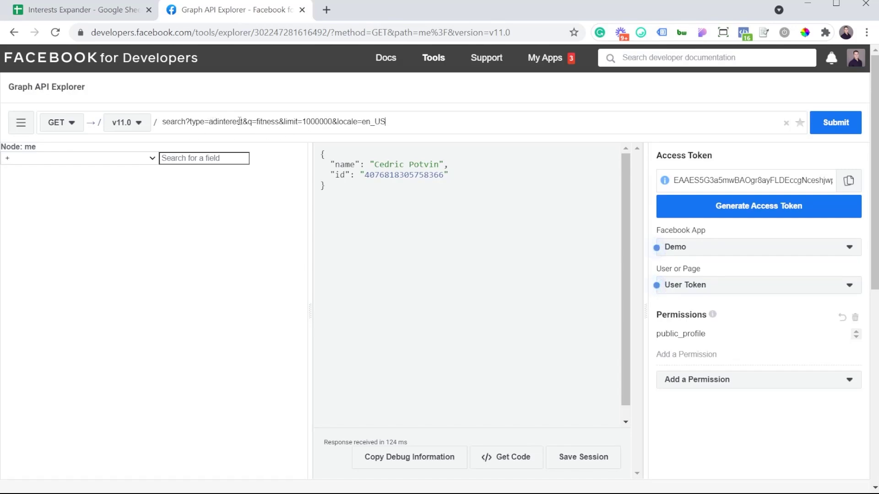
pyautogui.doubleClick(263, 122)
pyautogui.click(298, 123)
pyautogui.click(828, 125)
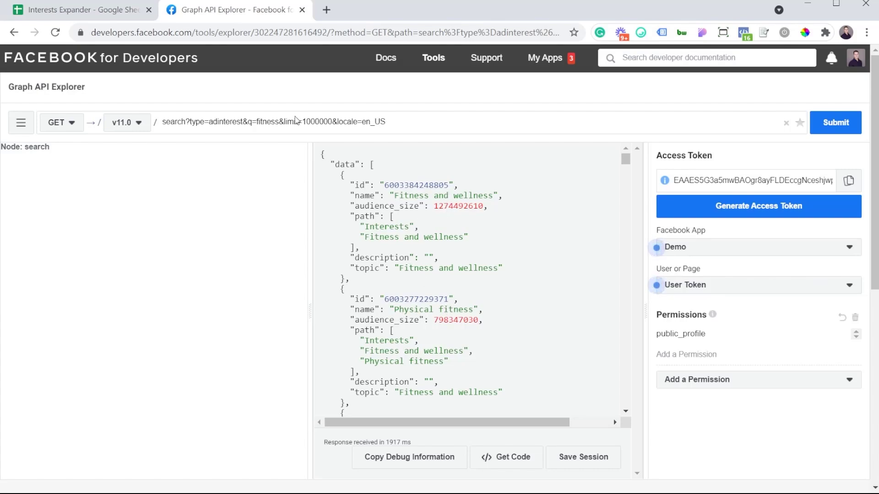
# Compare the sheet's Physical fitness entry with the explorer's fitness results
pyautogui.click(93, 10)
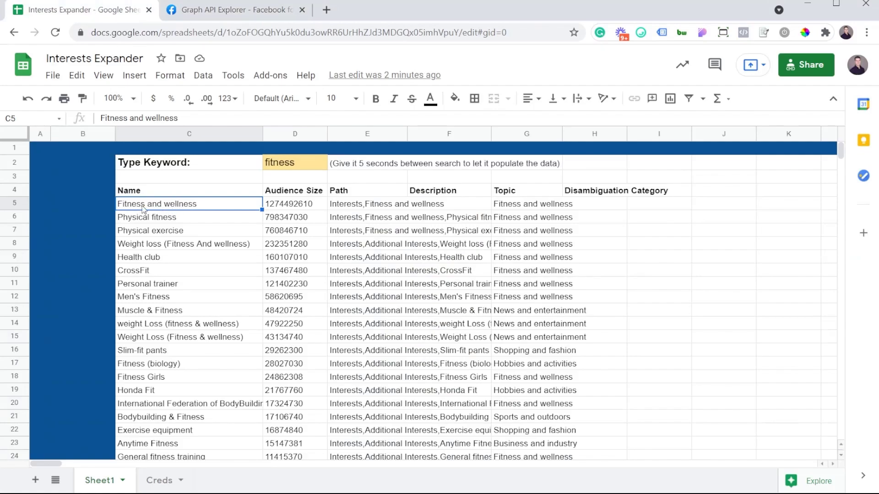
pyautogui.click(173, 219)
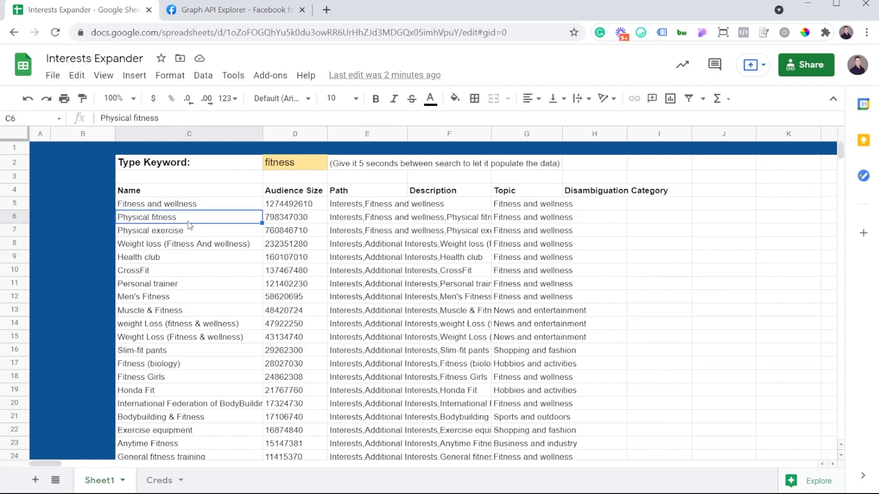
pyautogui.click(239, 11)
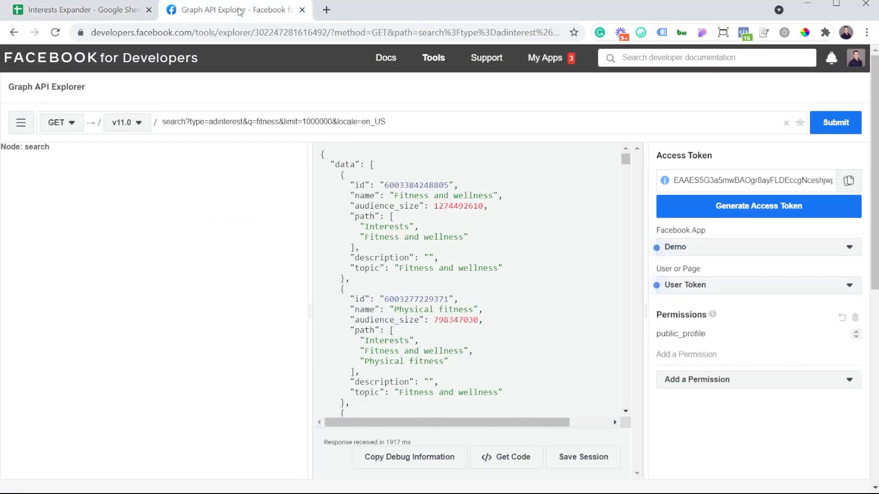
pyautogui.click(121, 21)
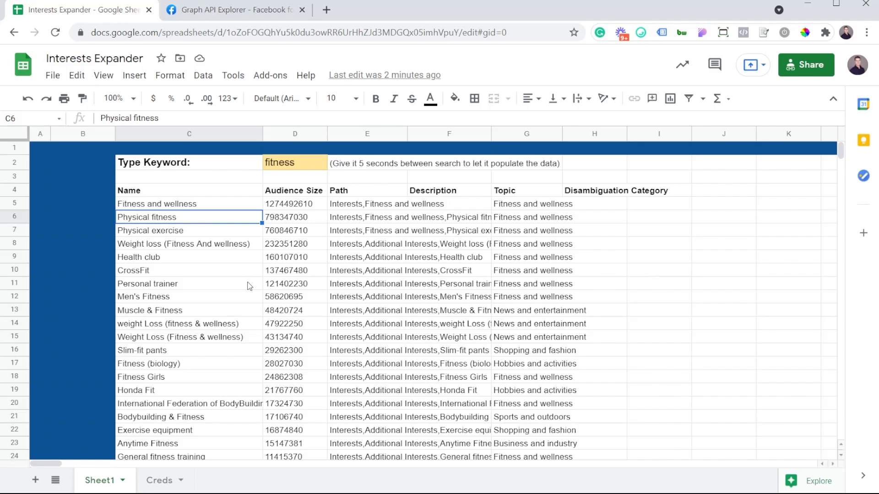
pyautogui.click(216, 14)
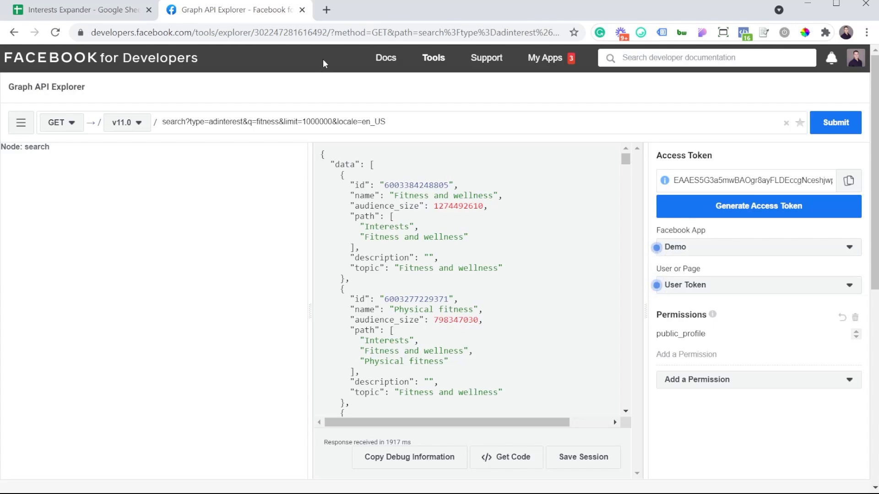
# Open a new blank browser tab alongside the explorer results
pyautogui.click(326, 10)
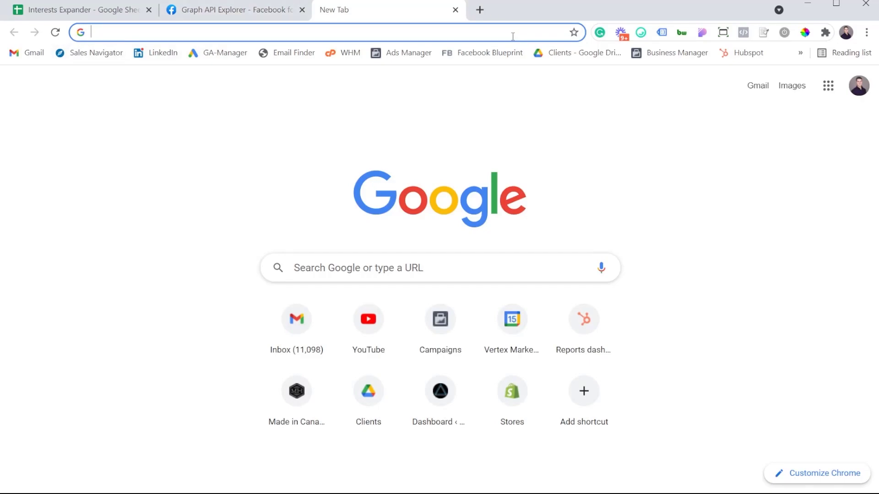
pyautogui.click(275, 17)
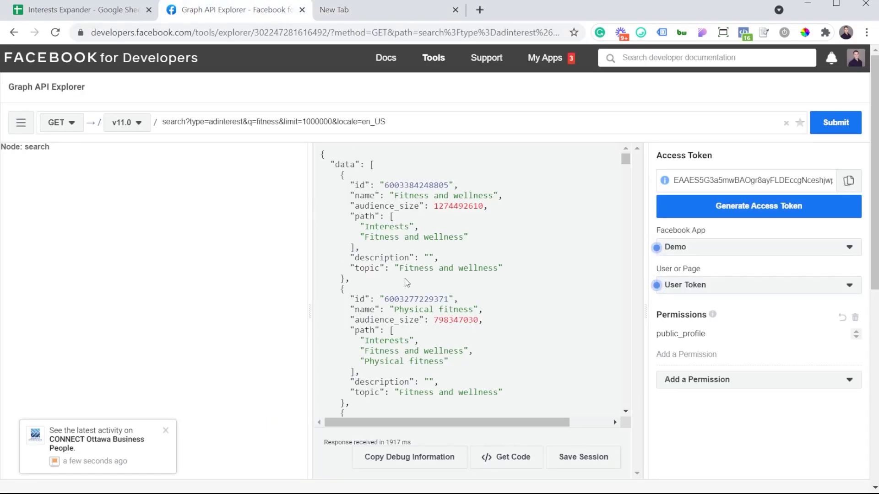
pyautogui.click(395, 12)
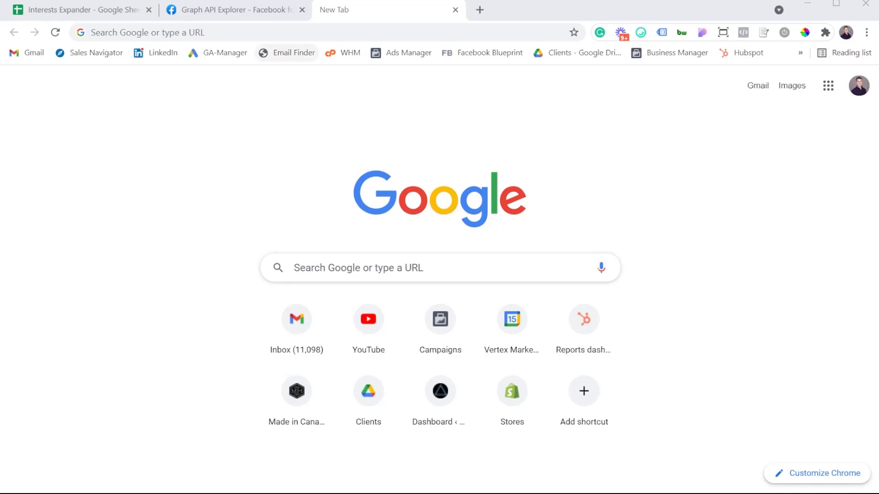
# Paste the graph.facebook.com fitness interest search URL and compare it with the explorer's query
pyautogui.click(266, 32)
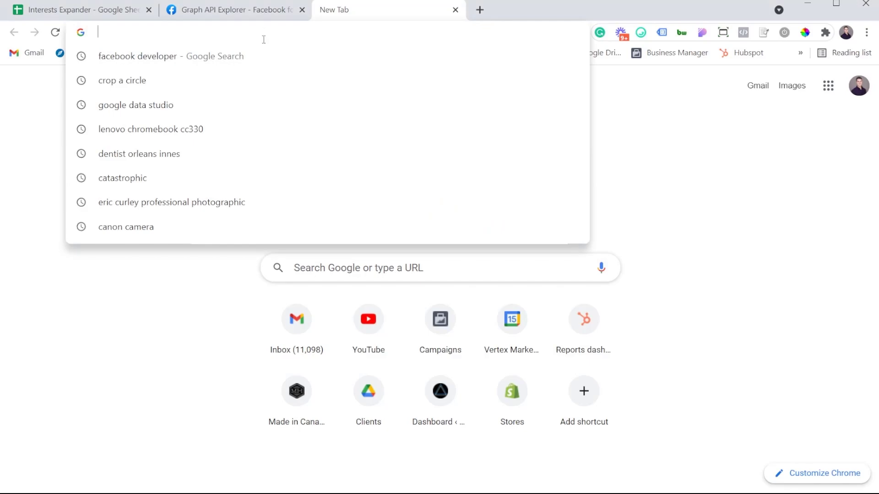
pyautogui.hotkey('ctrl', 'v')
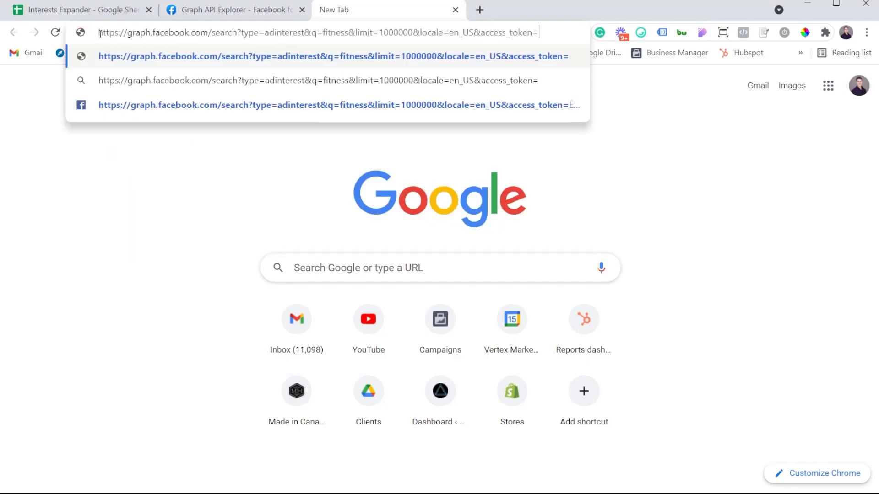
pyautogui.moveTo(98, 33); pyautogui.dragTo(473, 32)
pyautogui.click(214, 32)
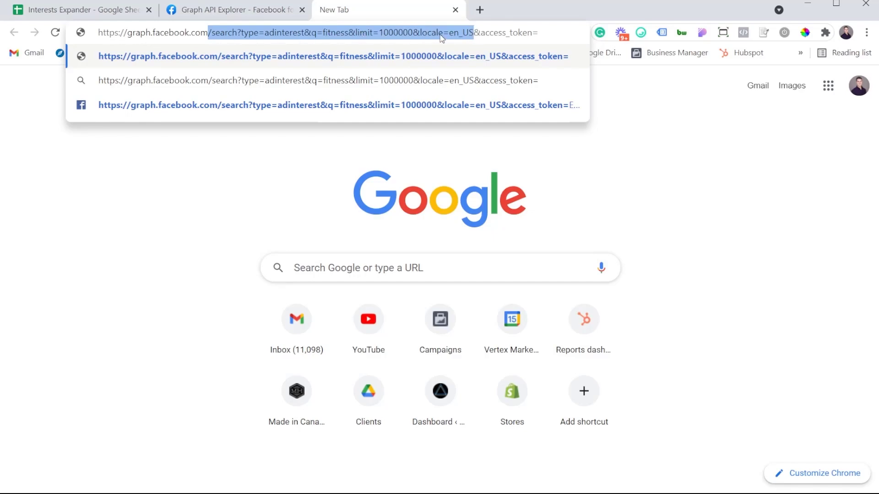
pyautogui.click(227, 10)
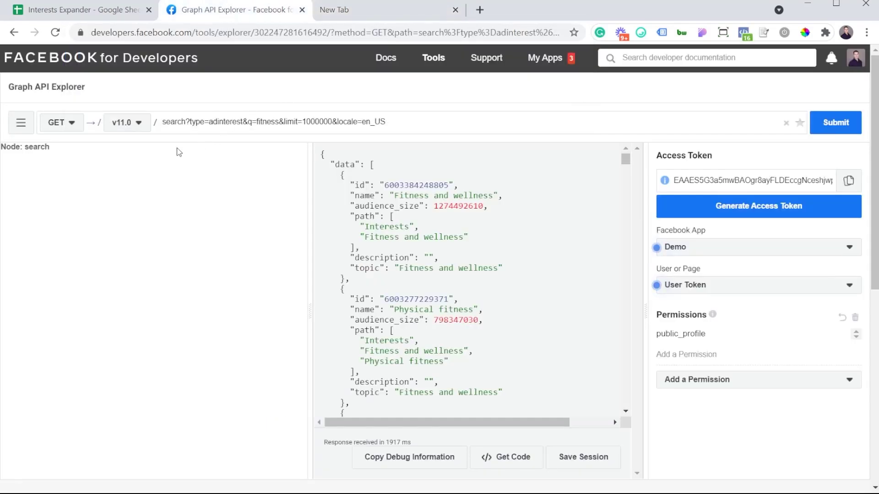
pyautogui.click(393, 16)
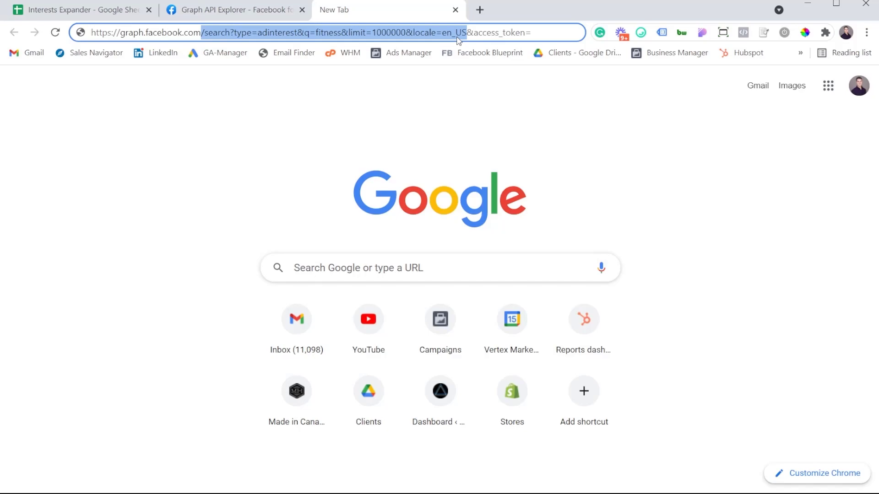
pyautogui.click(543, 36)
pyautogui.click(268, 11)
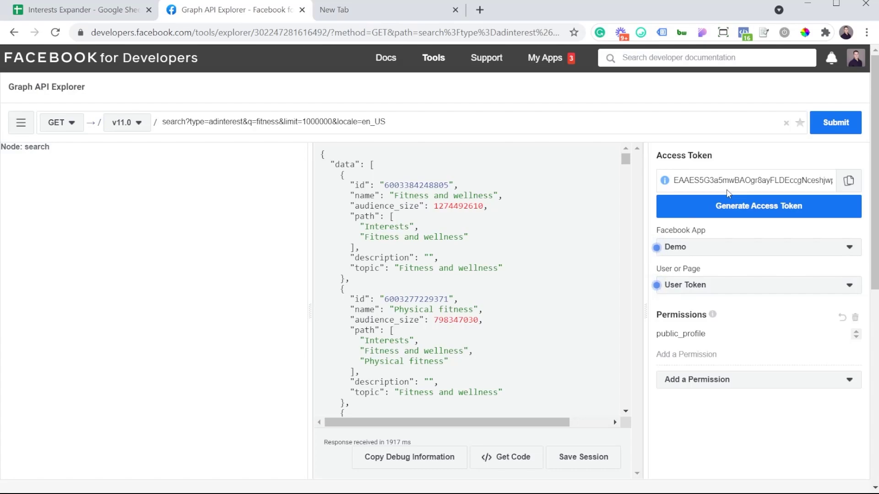
# Extend the current token in the Access Token Debugger and select the new token expiring August 14, 2021
pyautogui.click(664, 183)
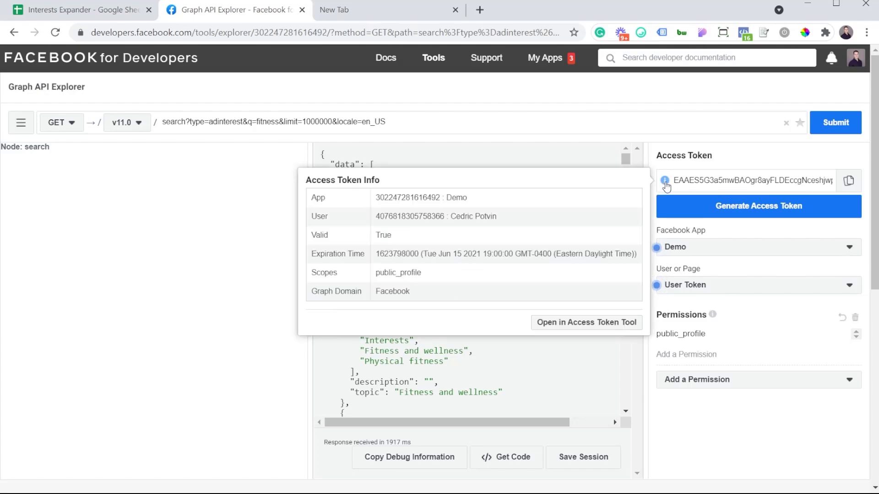
pyautogui.click(560, 324)
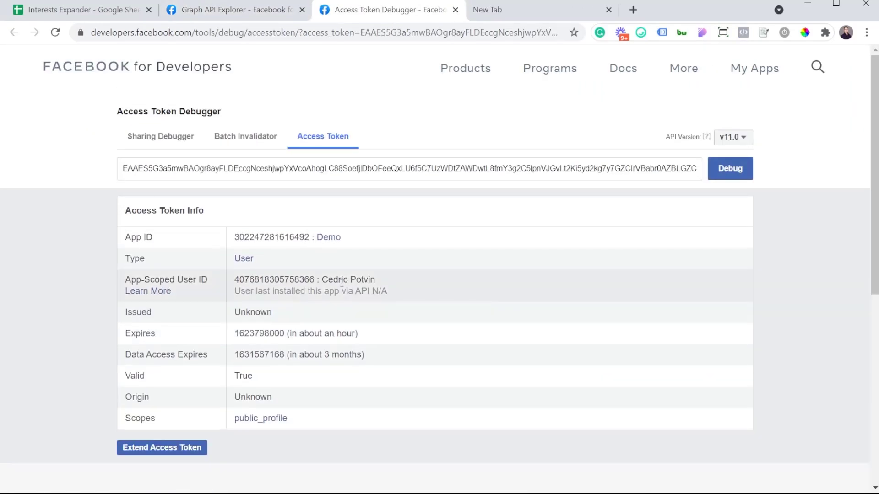
pyautogui.scroll(-2, 314, 288)
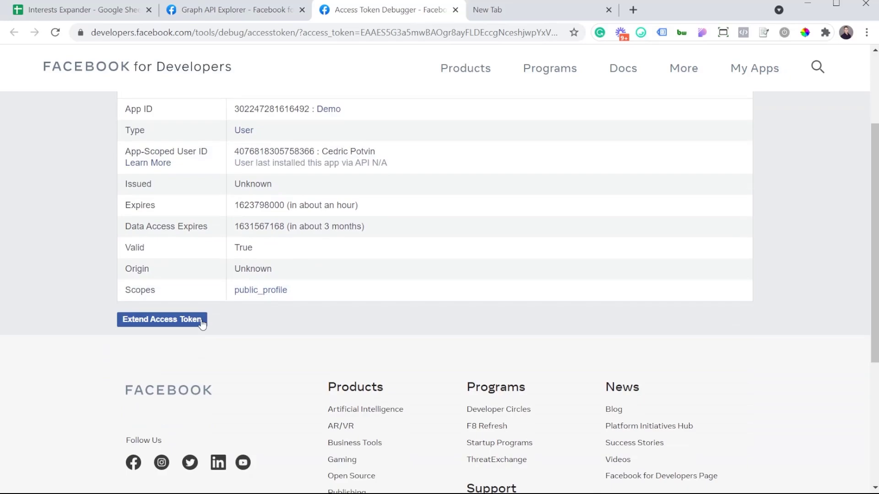
pyautogui.click(139, 327)
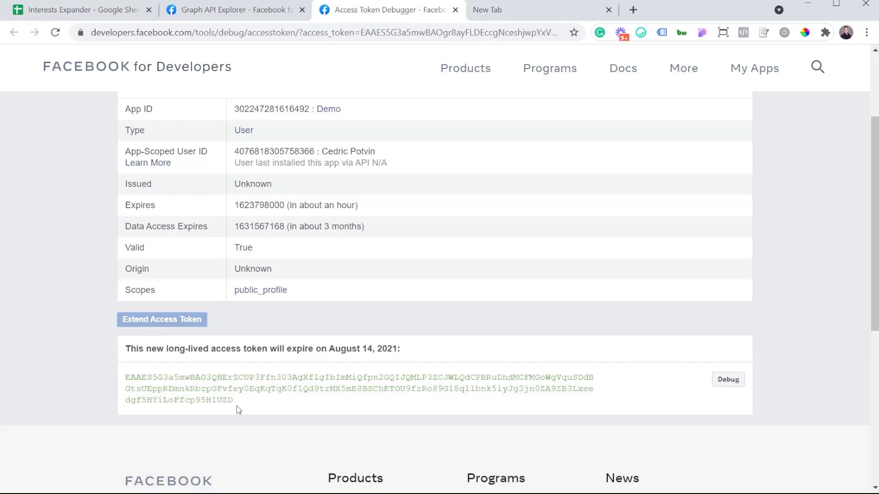
pyautogui.moveTo(237, 406); pyautogui.dragTo(124, 385)
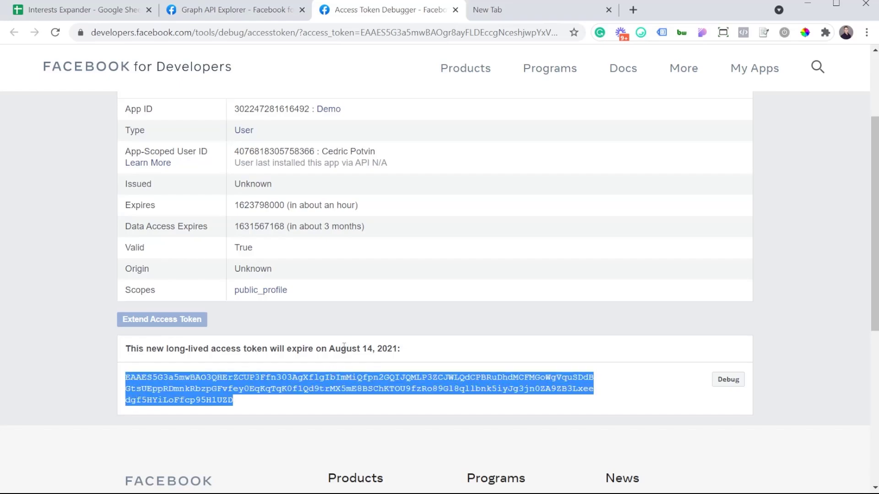
pyautogui.moveTo(329, 349); pyautogui.dragTo(387, 352)
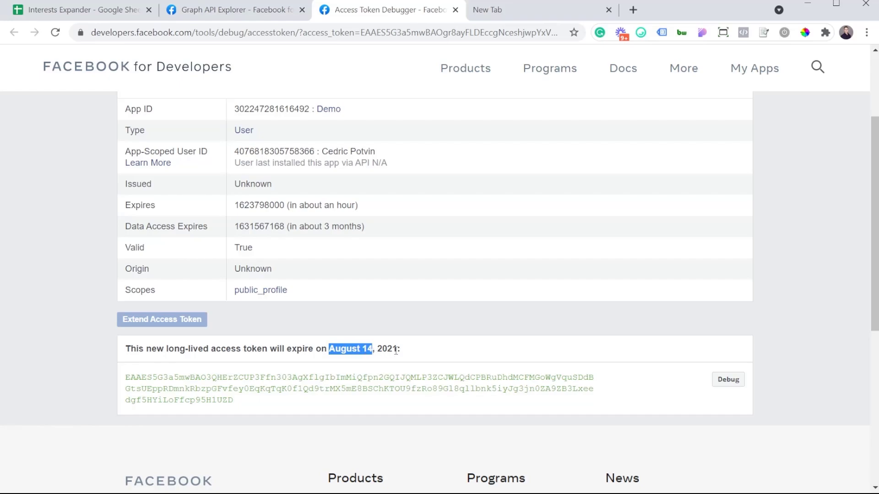
# Paste the long-lived token into the fitness graph.facebook.com search URL and load the JSON results
pyautogui.click(516, 10)
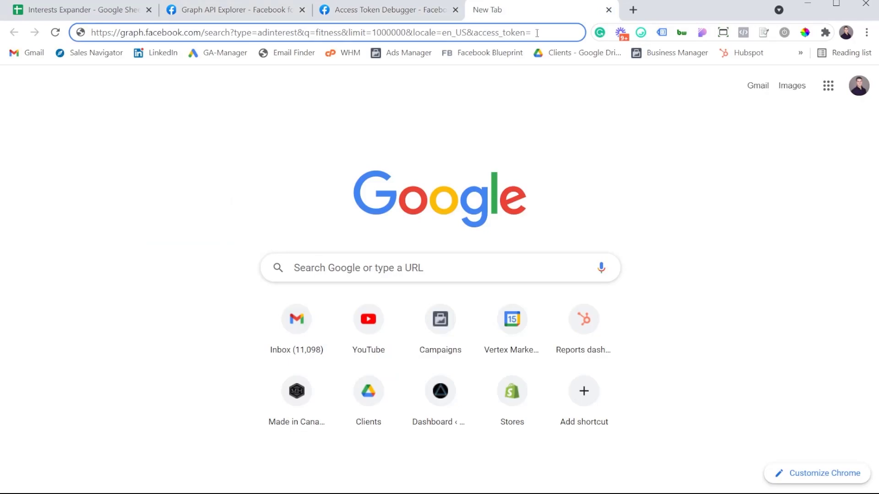
pyautogui.hotkey('ctrl', 'v')
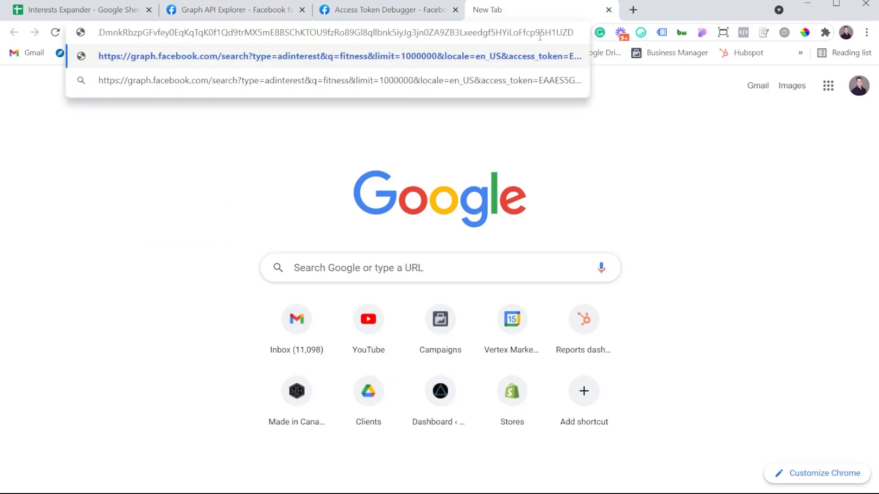
pyautogui.press('Return')
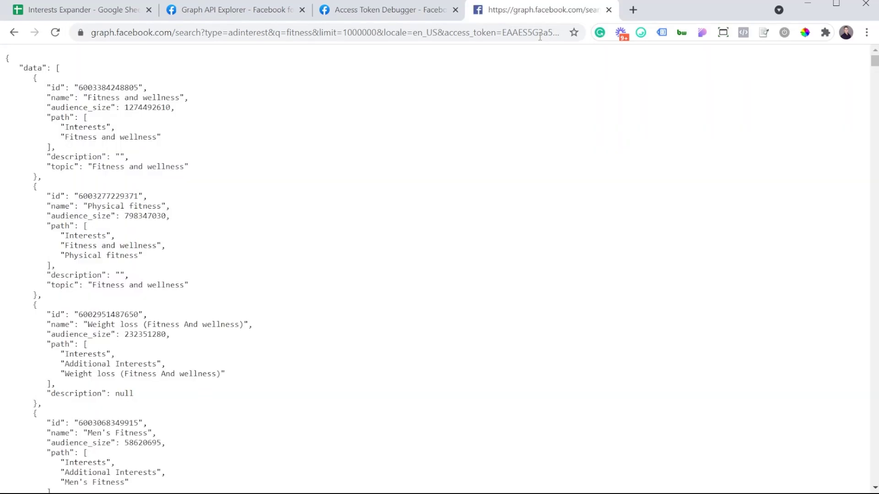
# Close the Graph API Explorer's token info popup and return to the Interests Expander spreadsheet
pyautogui.click(233, 10)
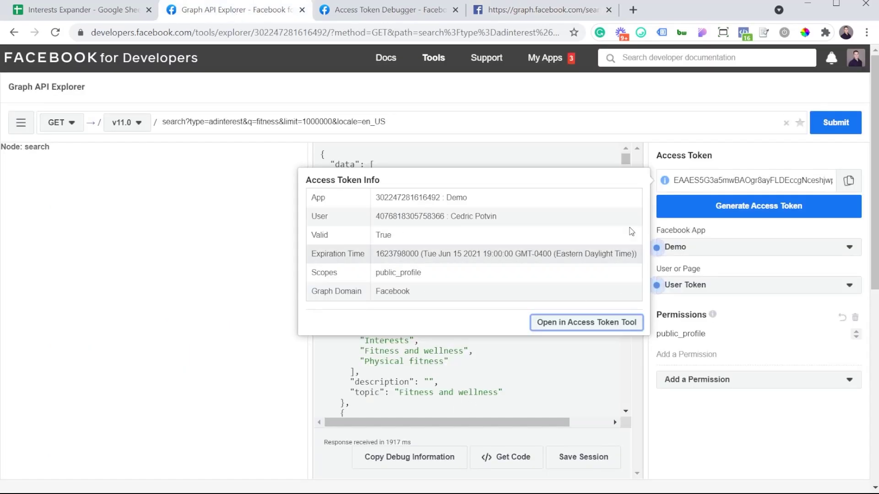
pyautogui.click(572, 341)
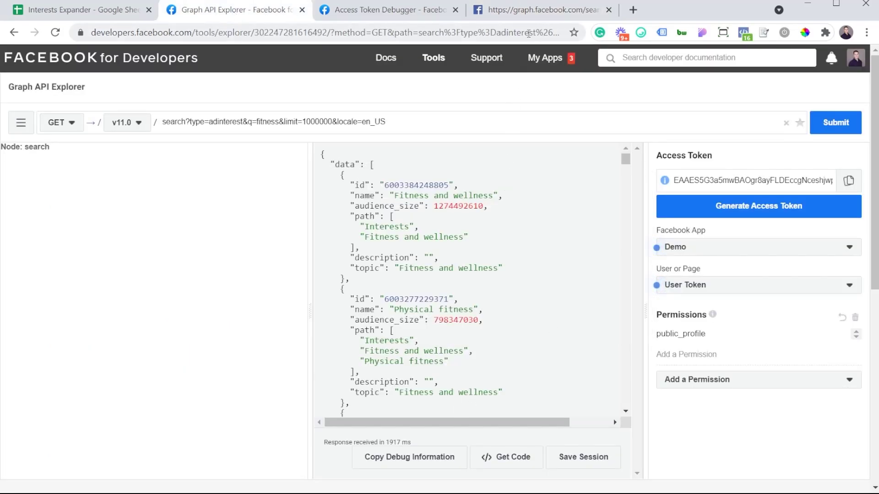
pyautogui.click(529, 14)
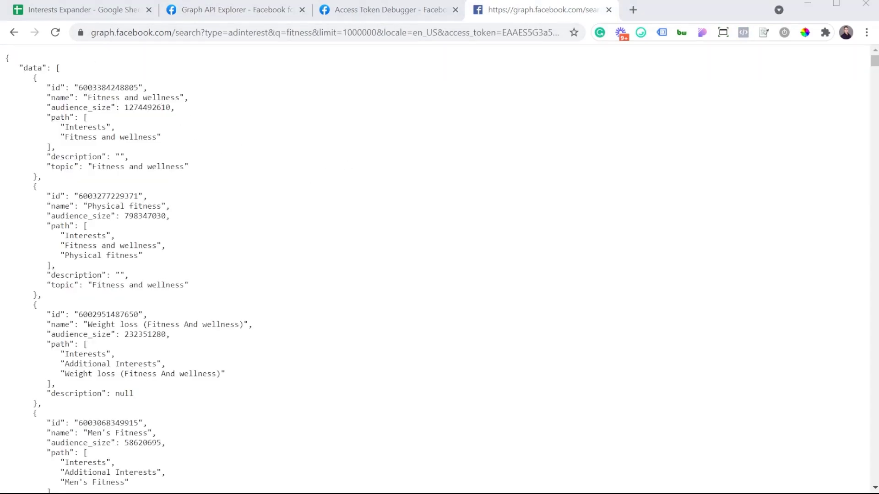
pyautogui.click(113, 16)
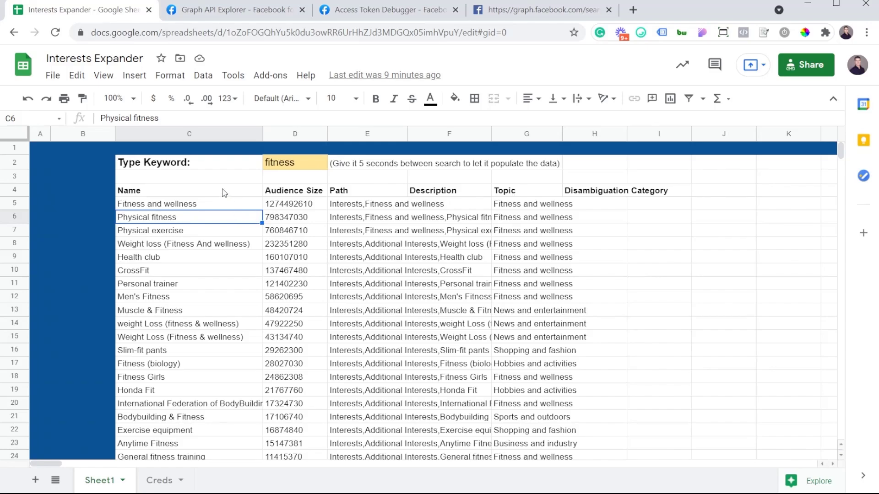
# Open the FB Script project's ImportJSON code in the script editor, then return to the spreadsheet
pyautogui.click(204, 75)
pyautogui.moveTo(233, 75)
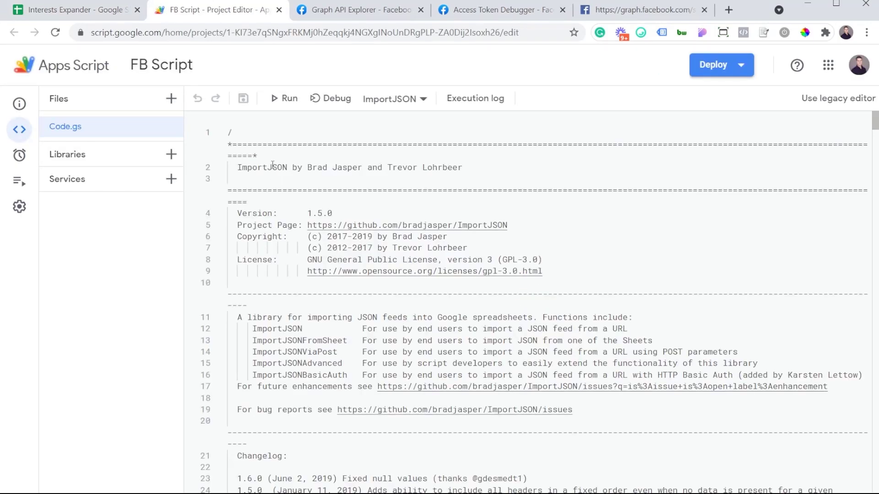
pyautogui.scroll(-3, 283, 199)
pyautogui.scroll(-3, 282, 199)
pyautogui.scroll(-3, 284, 200)
pyautogui.scroll(-3, 285, 199)
pyautogui.scroll(-3, 285, 200)
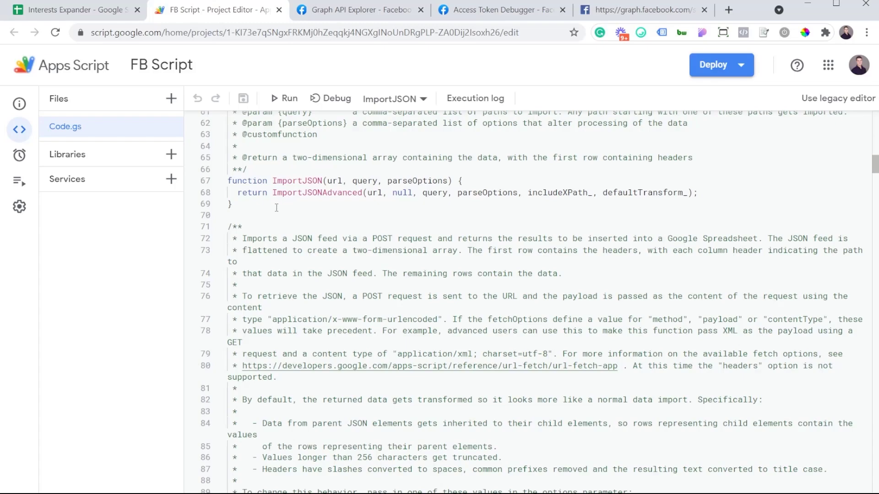
pyautogui.hotkey('ctrl', '5')
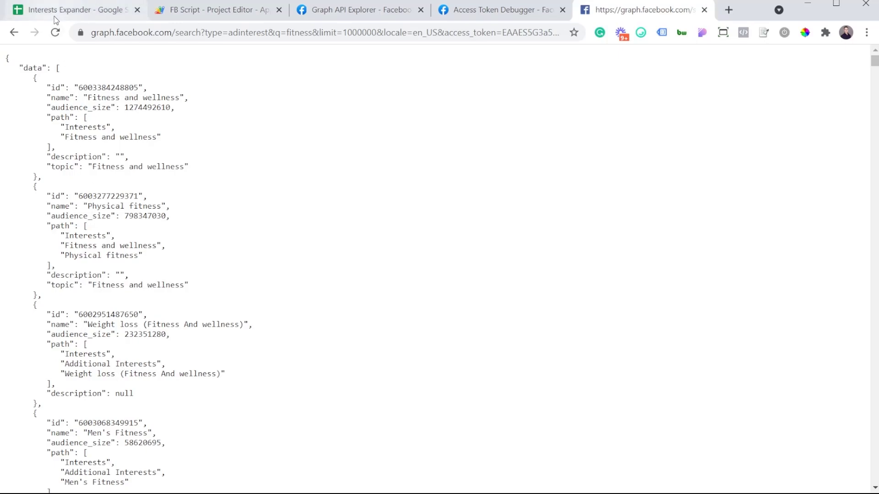
pyautogui.click(97, 21)
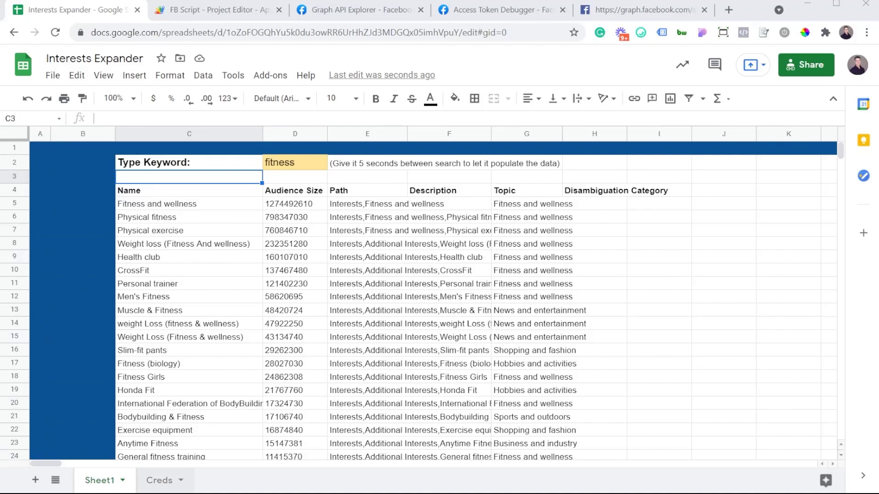
# Edit the Creds A1 formula to use the Sheet1!D2 keyword and end at access_token=, without the old token
pyautogui.click(160, 480)
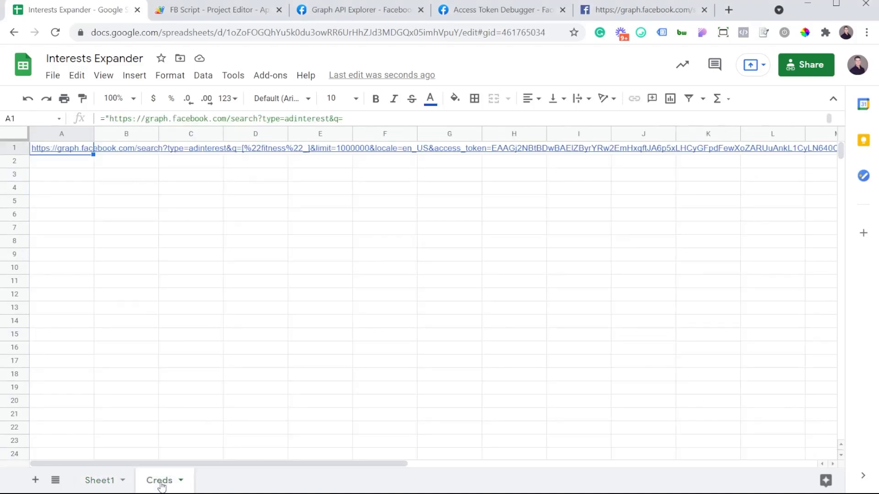
pyautogui.click(47, 99)
pyautogui.doubleClick(50, 153)
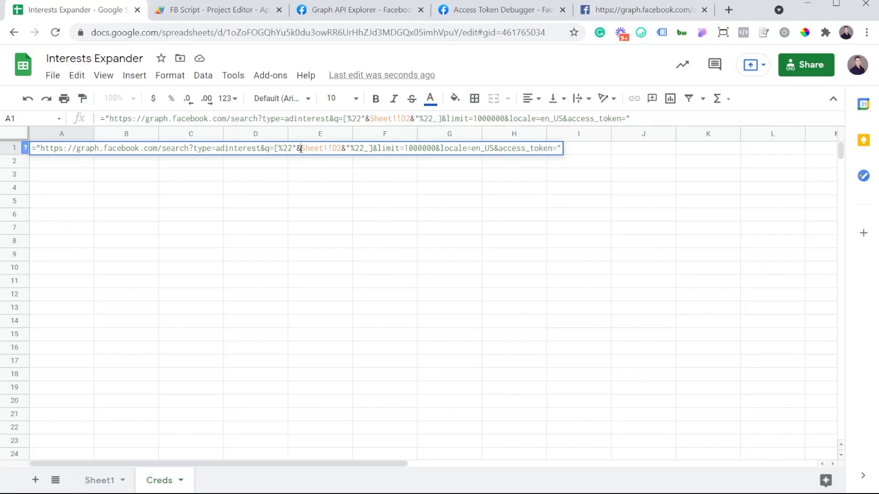
pyautogui.moveTo(301, 149); pyautogui.dragTo(339, 151)
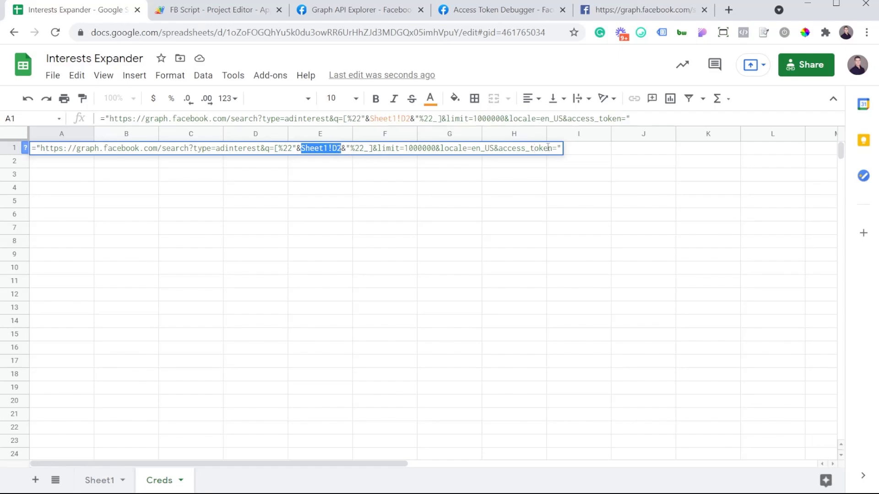
pyautogui.click(500, 149)
pyautogui.moveTo(499, 148); pyautogui.dragTo(544, 148)
pyautogui.click(558, 148)
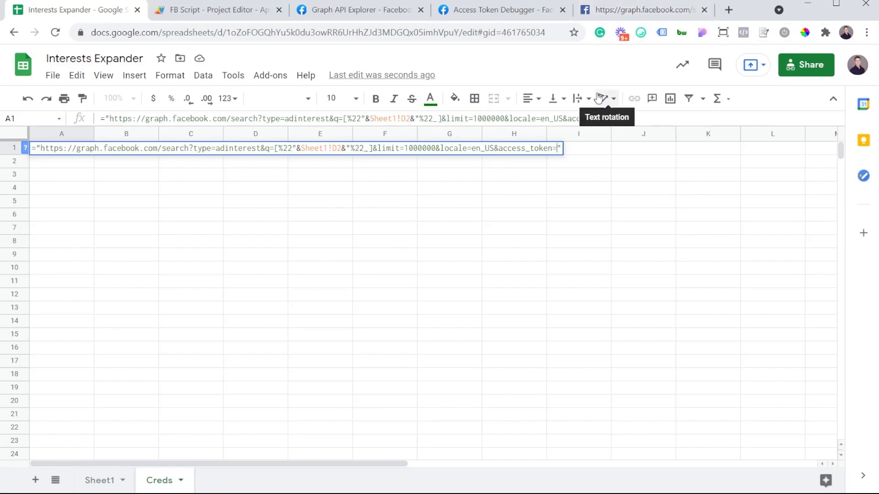
# Copy the long-lived access token from the fitness search URL and return to the spreadsheet
pyautogui.click(625, 12)
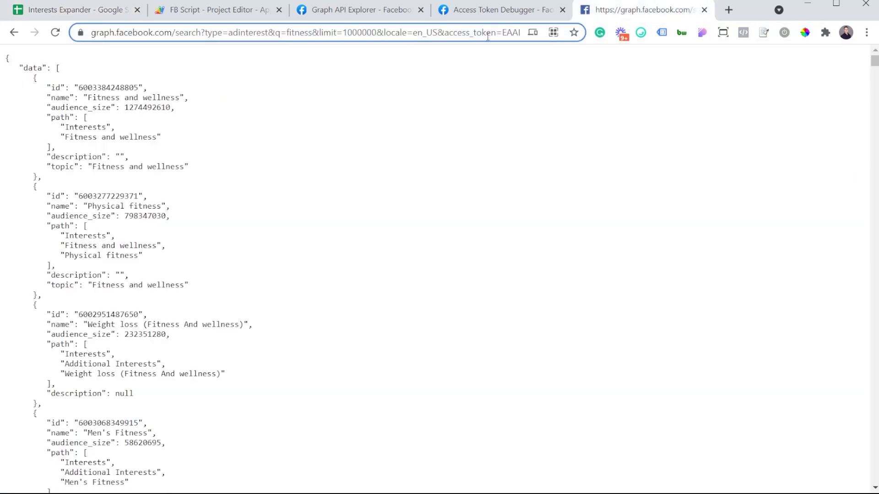
pyautogui.click(508, 32)
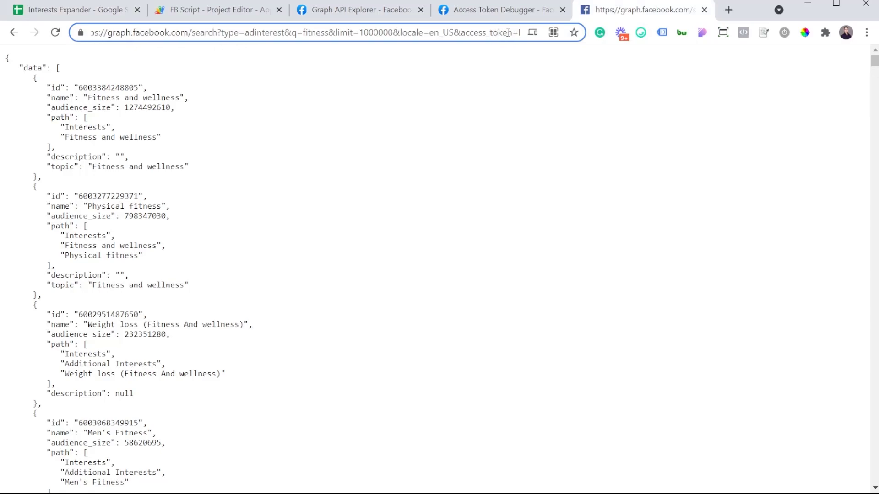
pyautogui.moveTo(518, 32); pyautogui.dragTo(525, 32)
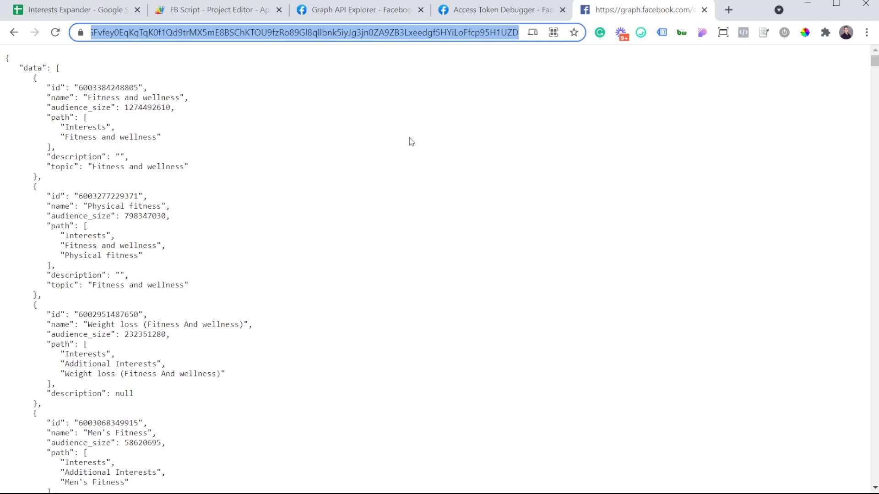
pyautogui.click(104, 14)
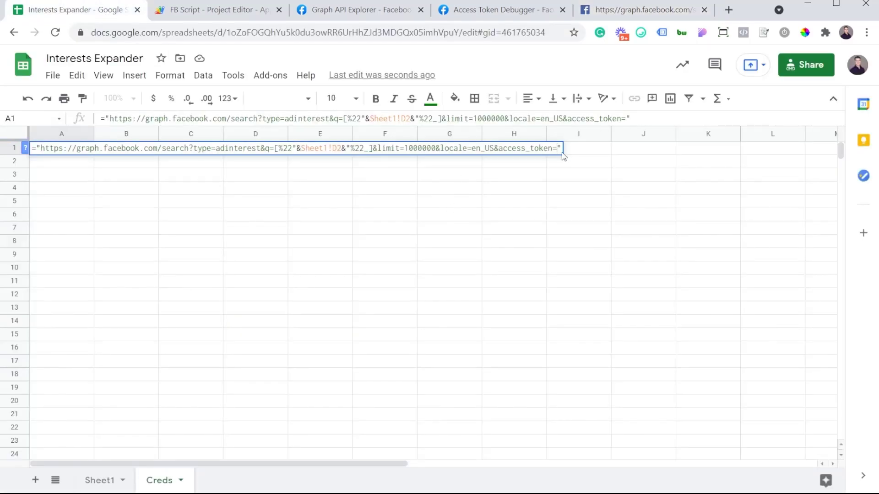
# Paste the long-lived token into the Creds A1 formula and commit it, yielding the fitness search URL
pyautogui.hotkey('ctrl', 'v')
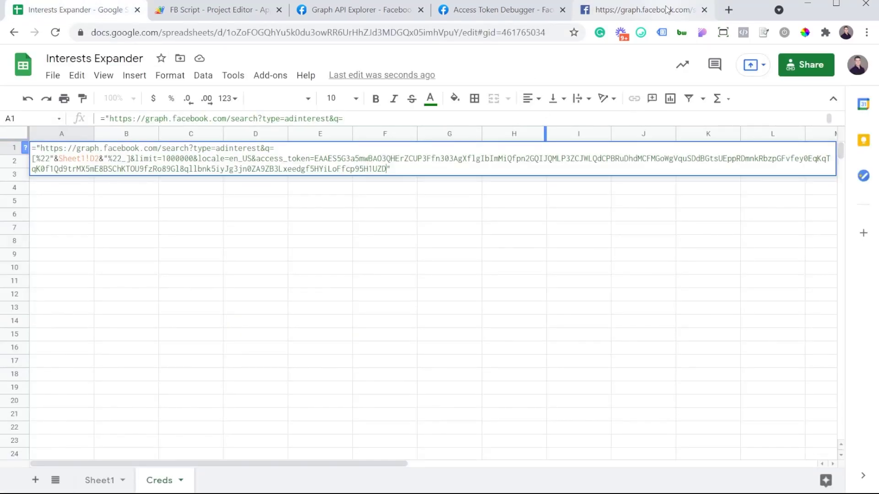
pyautogui.click(353, 14)
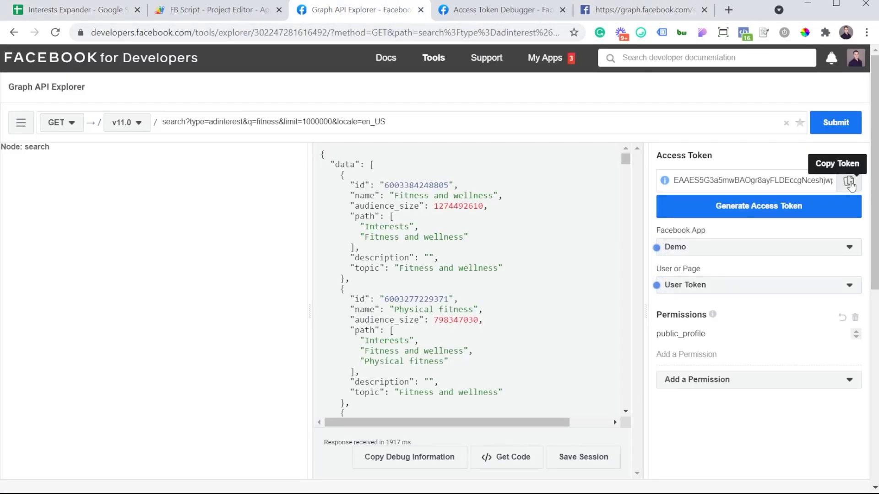
pyautogui.click(77, 12)
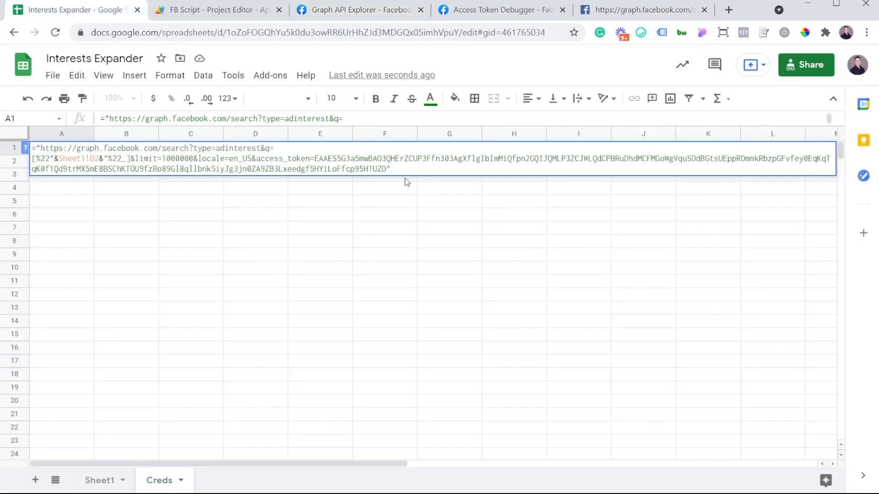
pyautogui.click(406, 204)
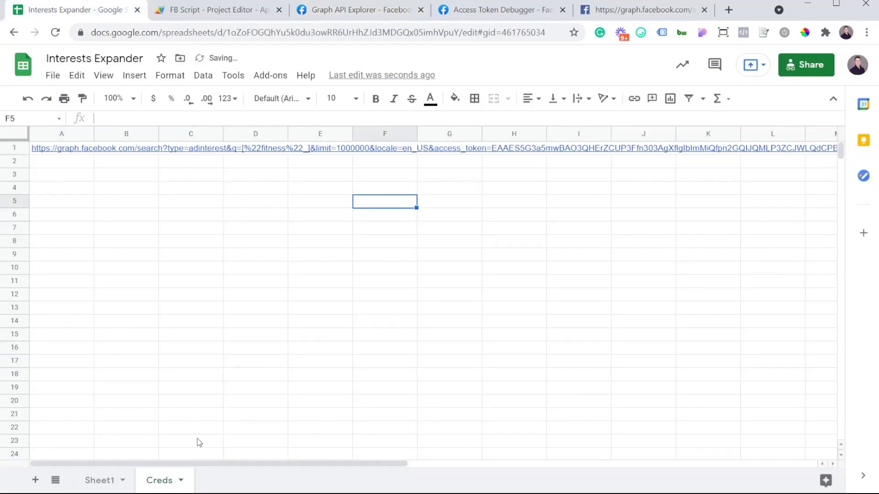
# On Sheet1, replace the keyword fitness in D2 with food
pyautogui.click(91, 482)
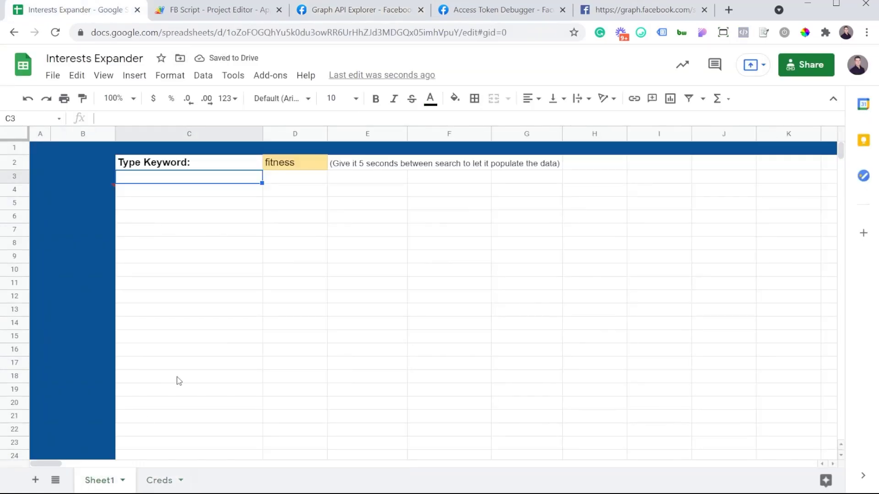
pyautogui.doubleClick(293, 164)
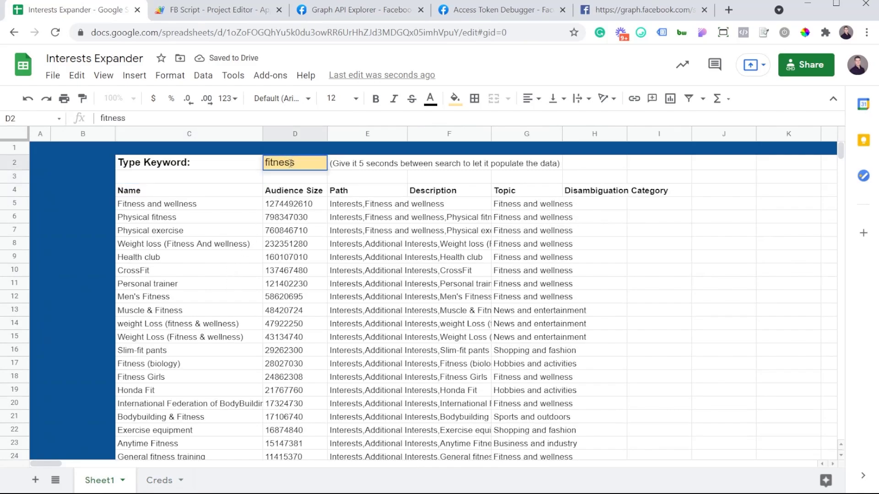
pyautogui.press('BackSpace')
pyautogui.press('BackSpace')
pyautogui.press('BackSpace')
pyautogui.press('BackSpace')
pyautogui.press('BackSpace')
pyautogui.press('BackSpace')
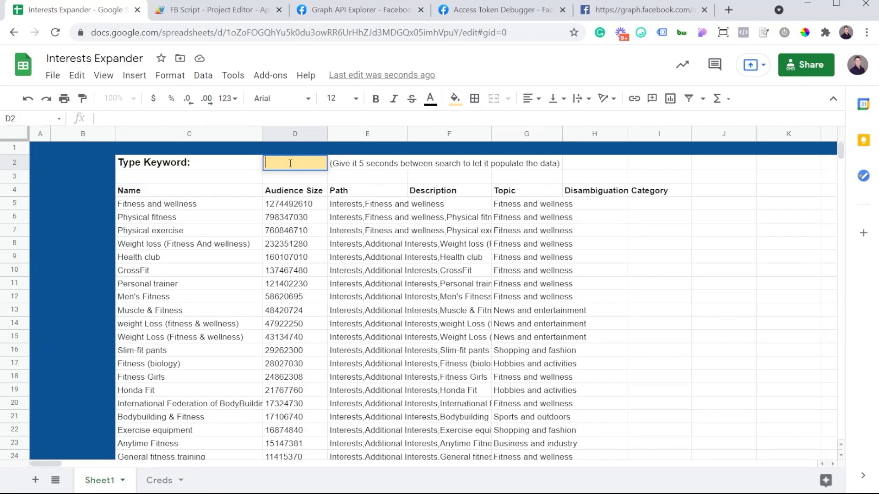
pyautogui.write('food')
pyautogui.click(650, 165)
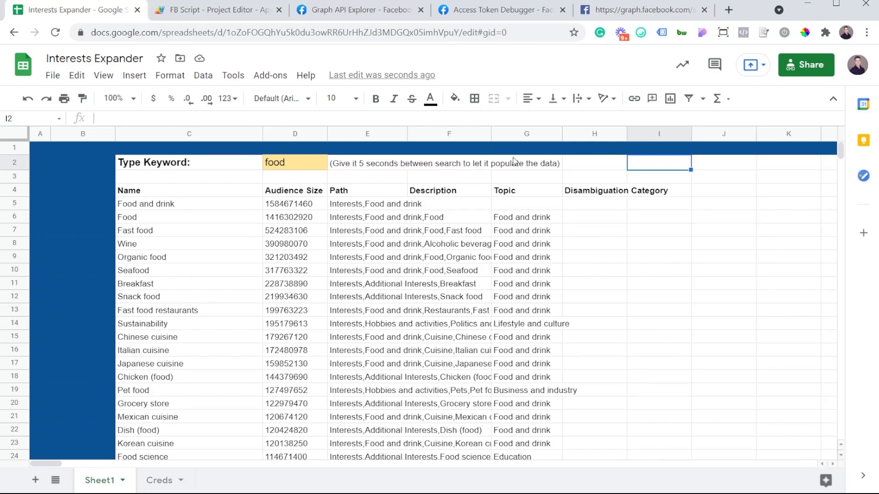
# Change the D2 keyword from food to sport to list sport interests
pyautogui.doubleClick(282, 162)
pyautogui.press('BackSpace')
pyautogui.press('BackSpace')
pyautogui.press('BackSpace')
pyautogui.press('BackSpace')
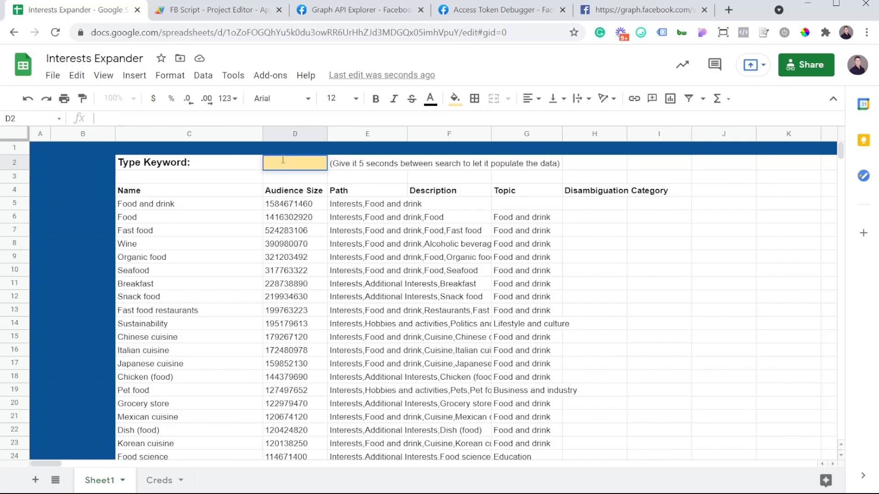
pyautogui.write('sport')
pyautogui.click(578, 166)
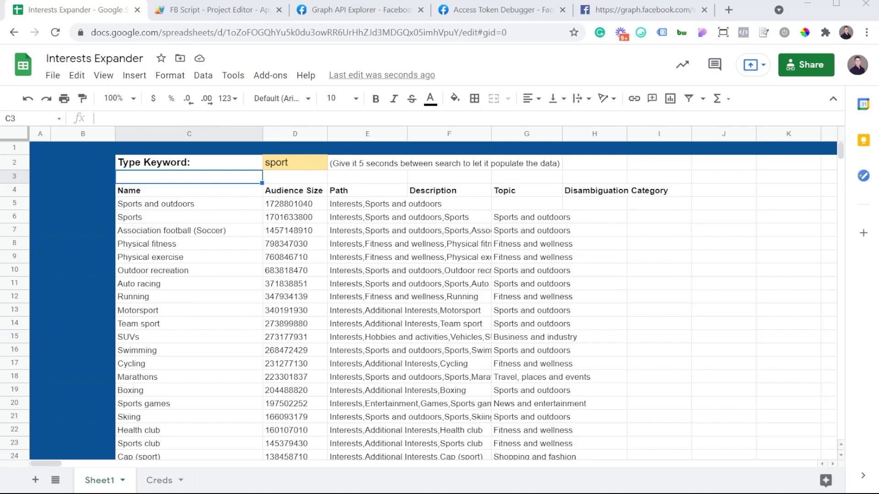
pyautogui.click(161, 480)
pyautogui.moveTo(206, 149)
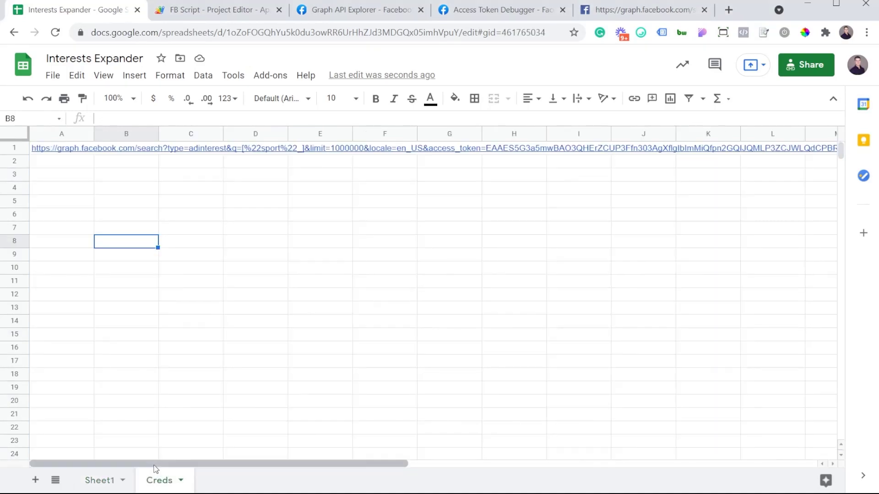
pyautogui.doubleClick(56, 149)
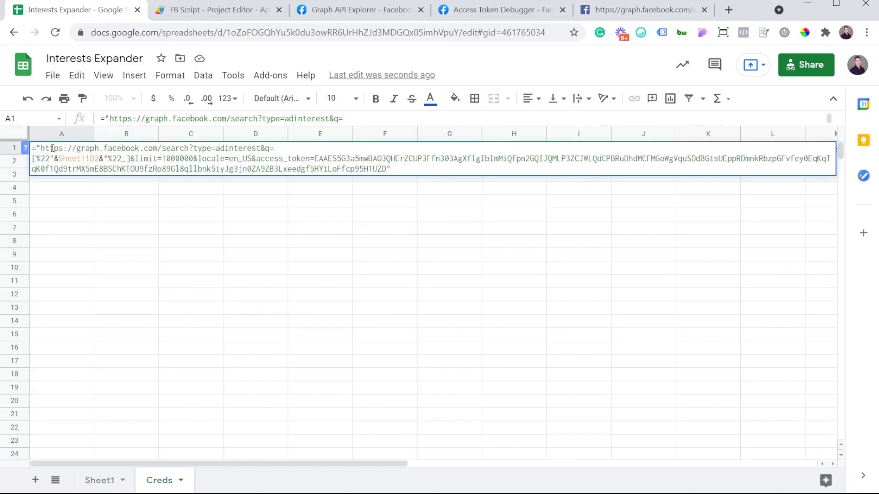
pyautogui.click(642, 9)
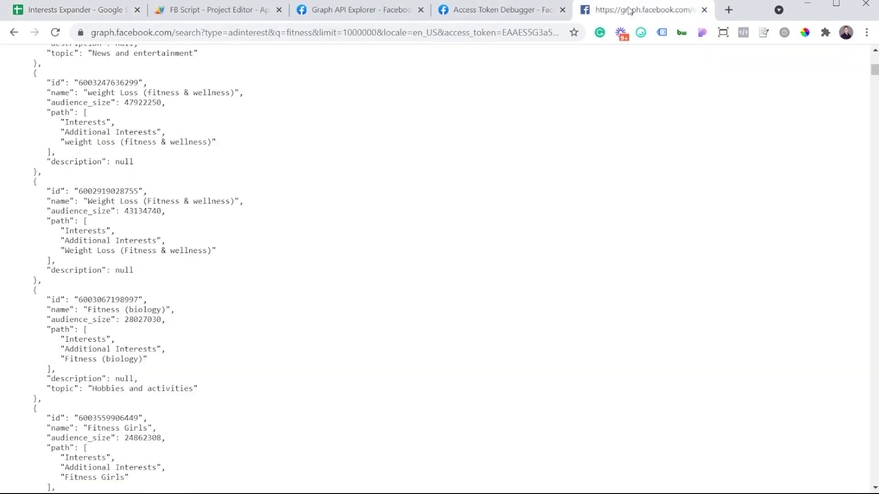
pyautogui.click(103, 17)
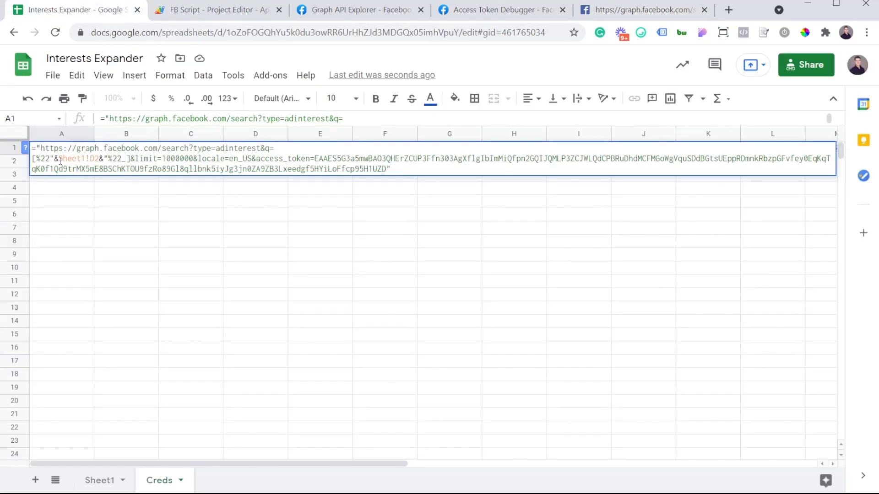
pyautogui.moveTo(58, 159); pyautogui.dragTo(100, 159)
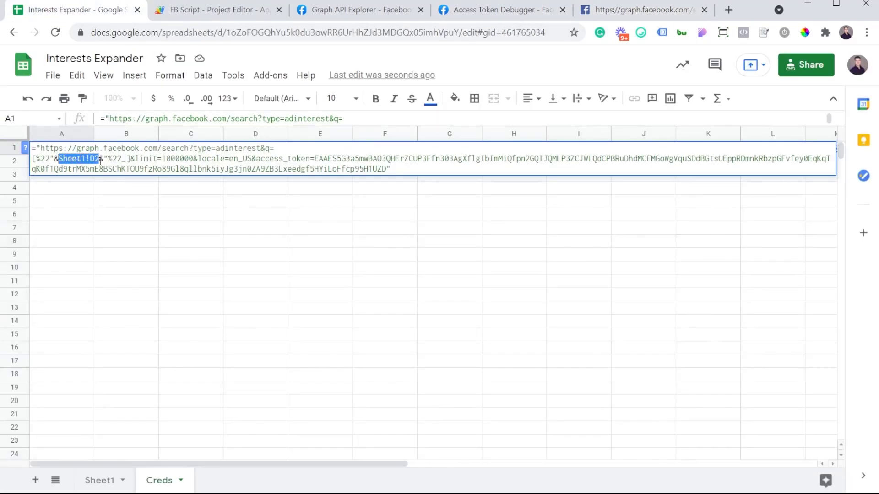
pyautogui.click(114, 216)
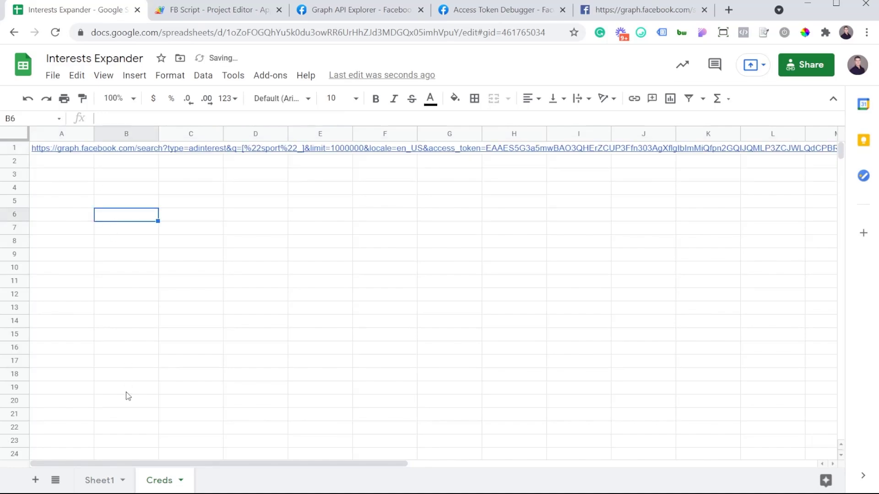
pyautogui.click(112, 482)
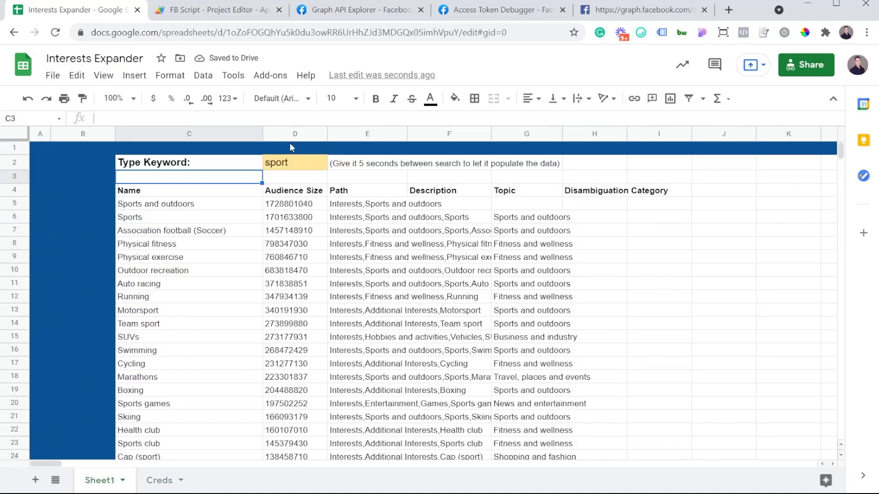
pyautogui.click(287, 164)
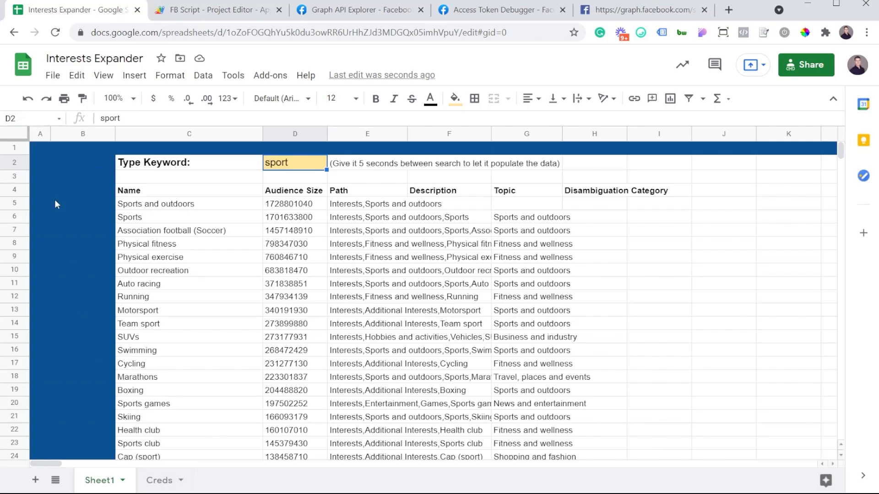
pyautogui.click(66, 168)
pyautogui.doubleClick(69, 165)
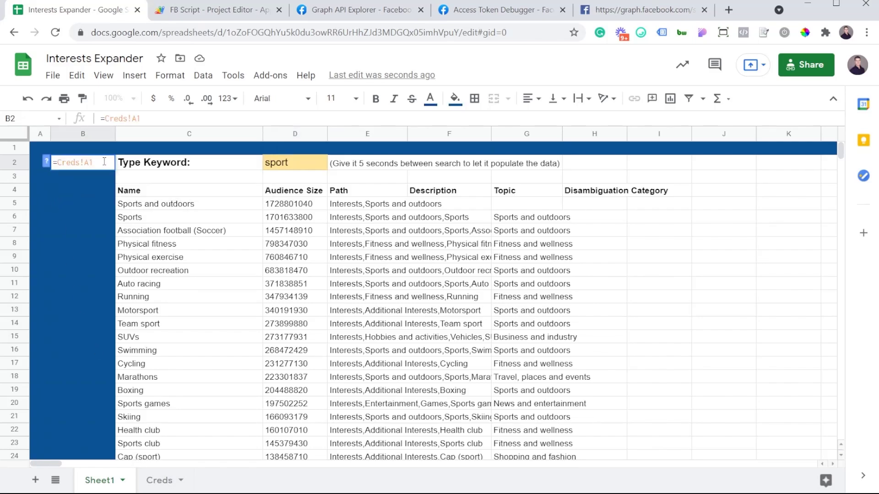
pyautogui.moveTo(103, 162); pyautogui.dragTo(55, 162)
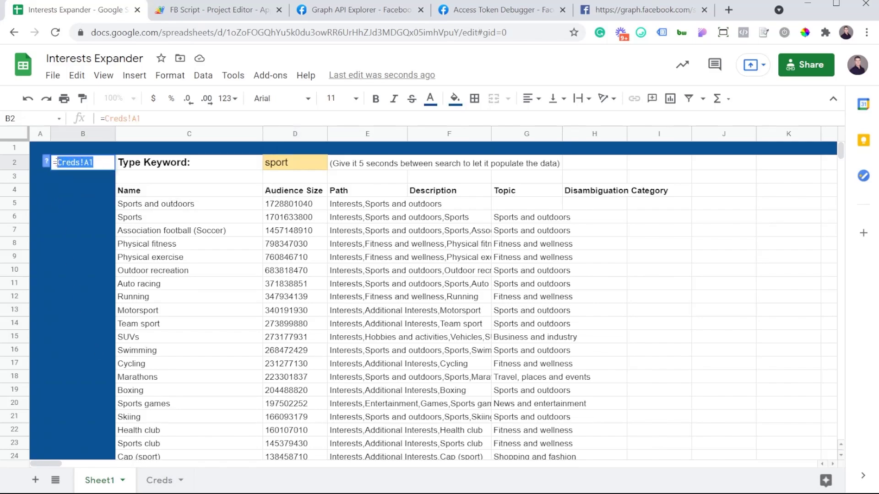
pyautogui.click(155, 179)
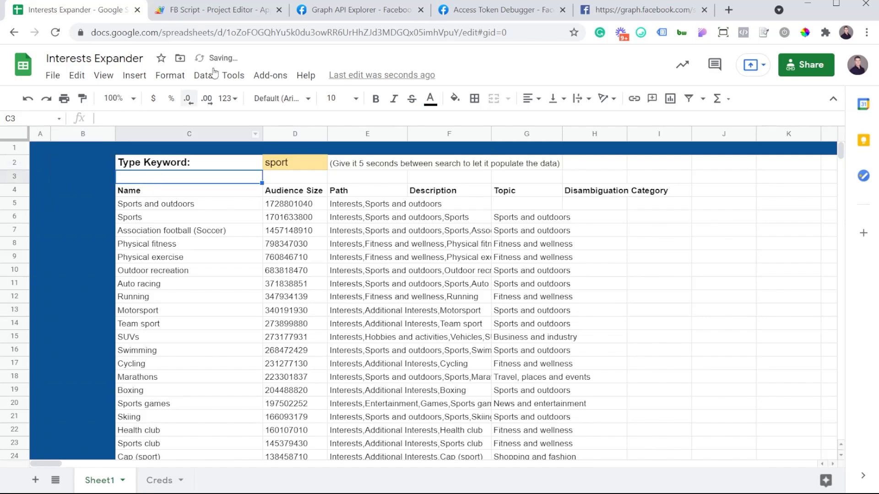
pyautogui.click(228, 14)
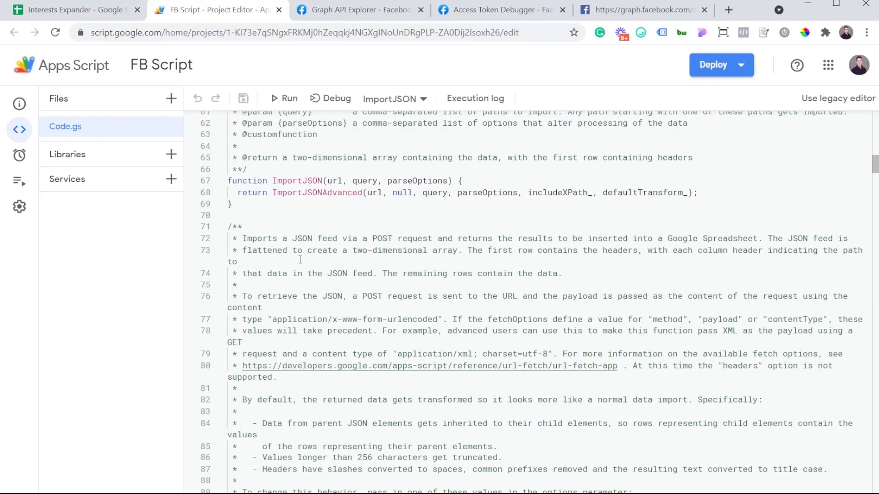
pyautogui.click(75, 20)
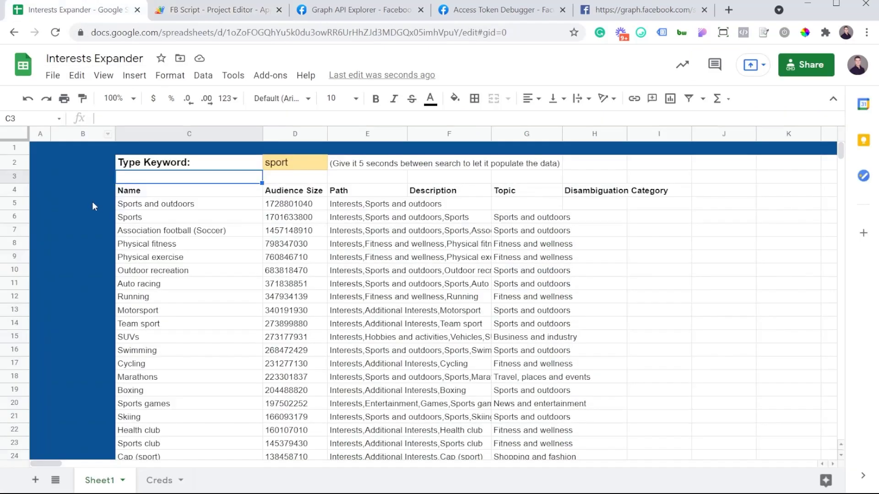
pyautogui.click(67, 190)
pyautogui.doubleClick(67, 190)
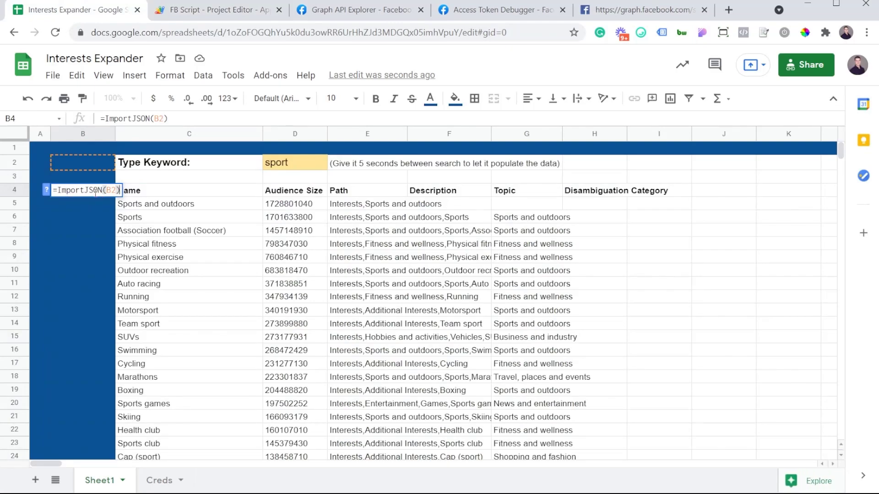
pyautogui.click(655, 9)
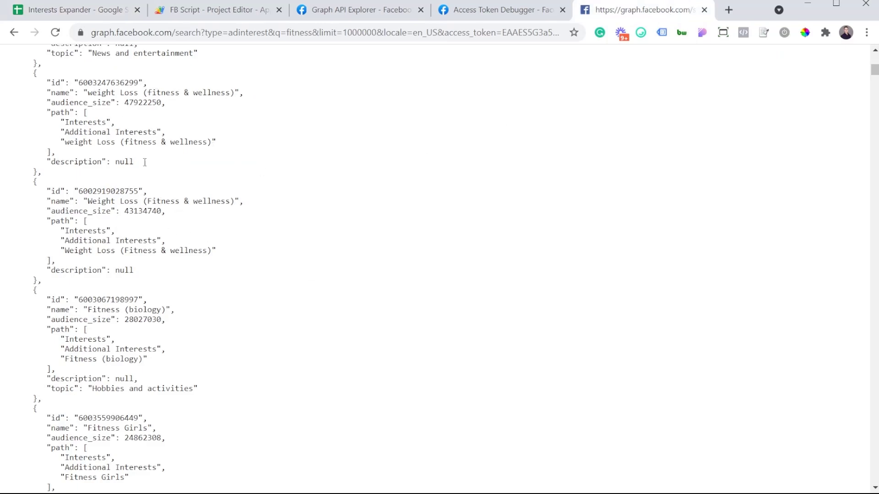
pyautogui.click(113, 7)
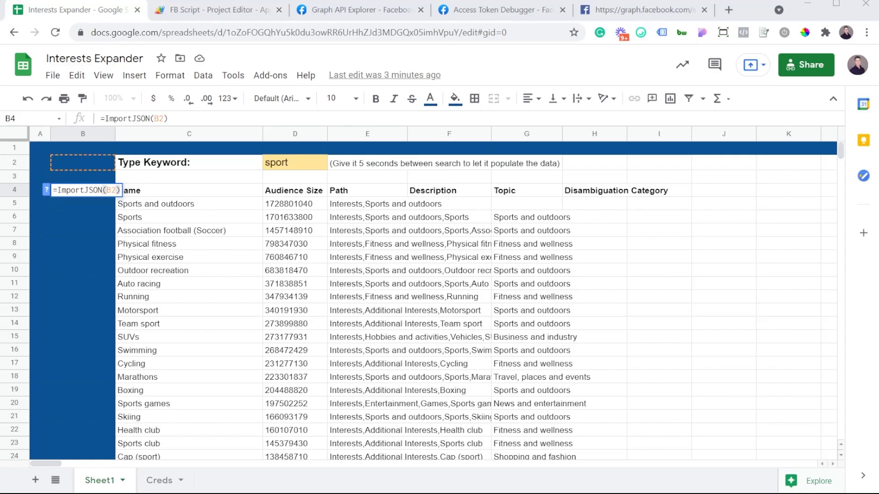
pyautogui.click(354, 299)
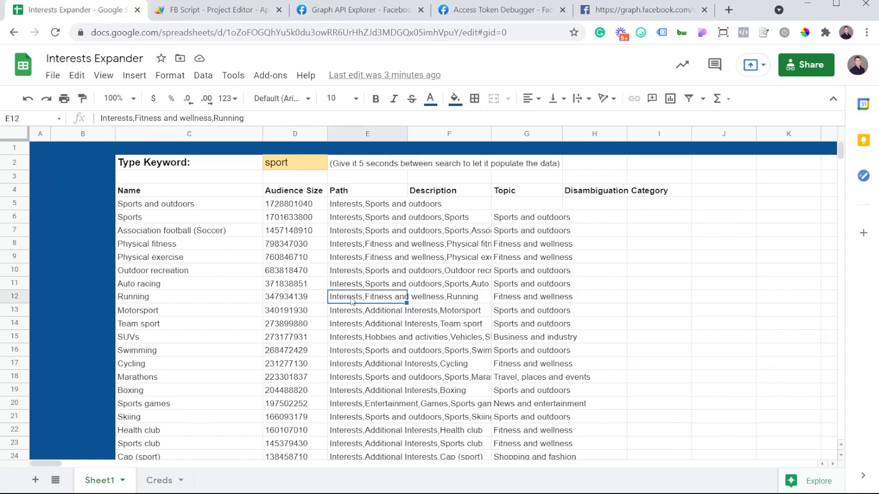
pyautogui.scroll(-4, 264, 277)
pyautogui.scroll(3, 238, 243)
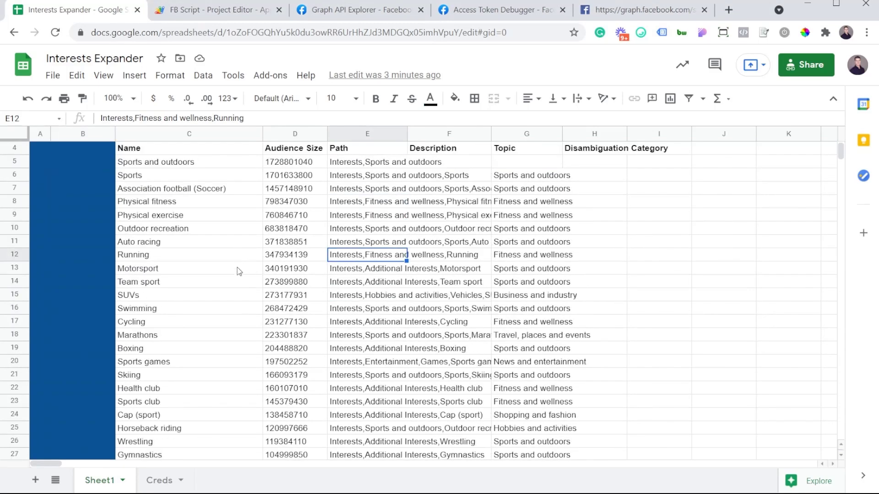